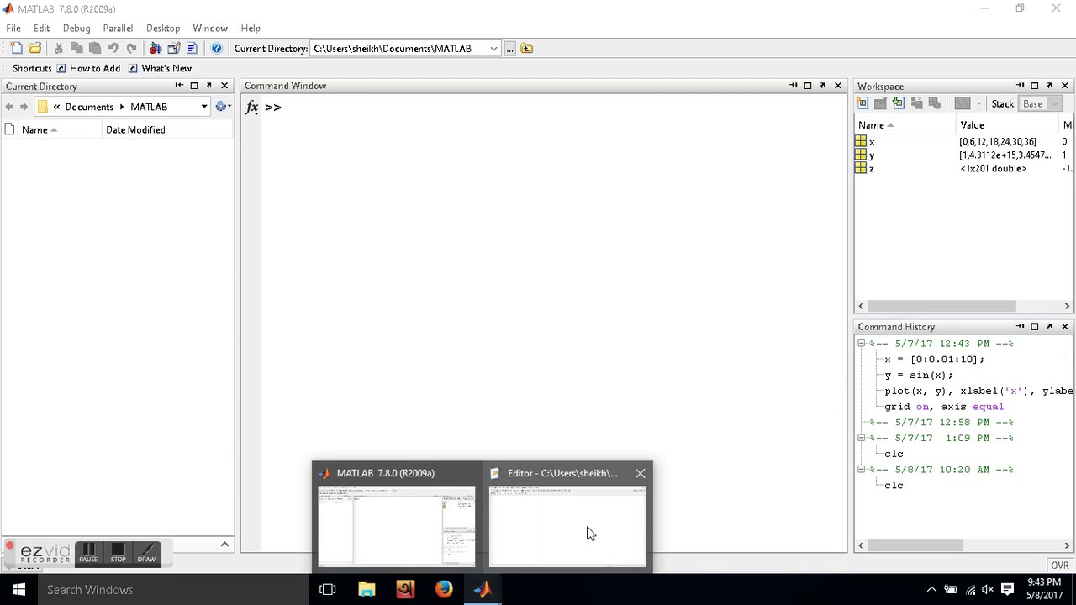
- Start a new blank script with x=[0:5:50]; as its first line
{"action": "left_click", "coordinate": [586, 526]}
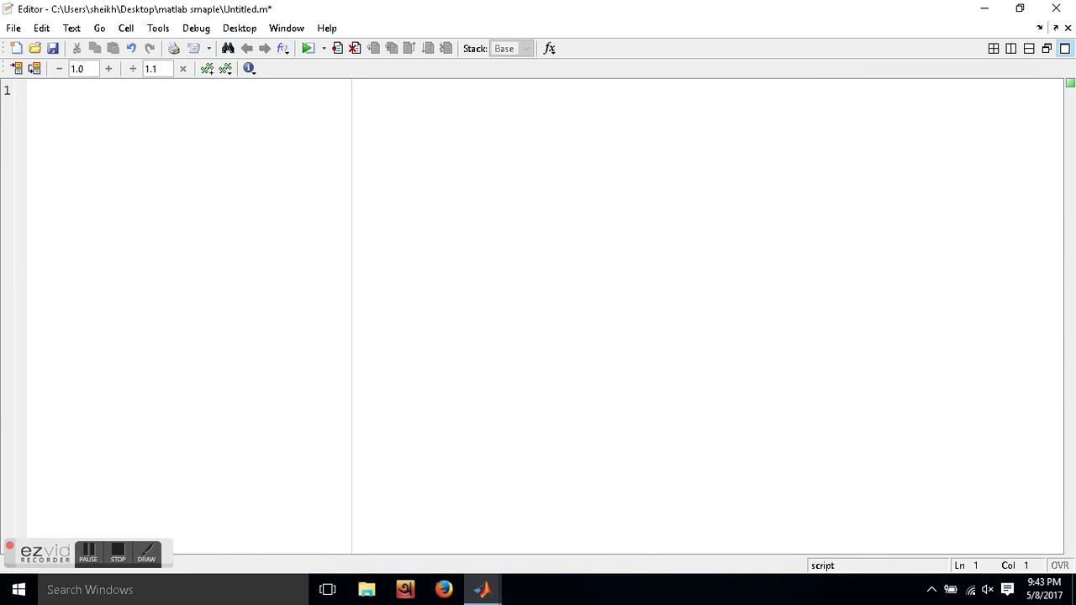
{"action": "mouse_move", "coordinate": [481, 589]}
{"action": "left_click", "coordinate": [435, 547]}
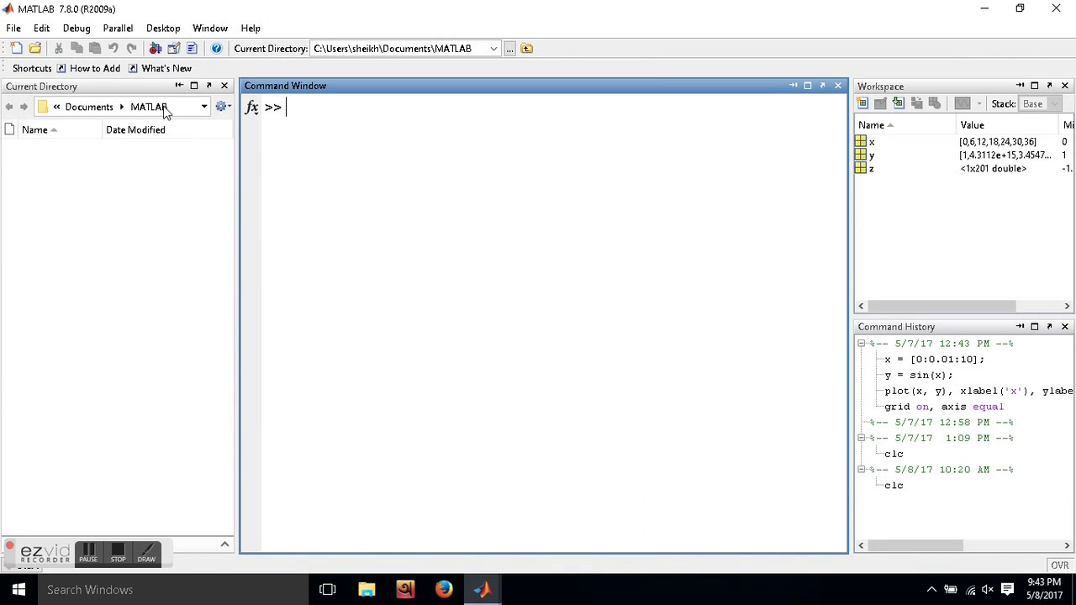
{"action": "left_click", "coordinate": [16, 49]}
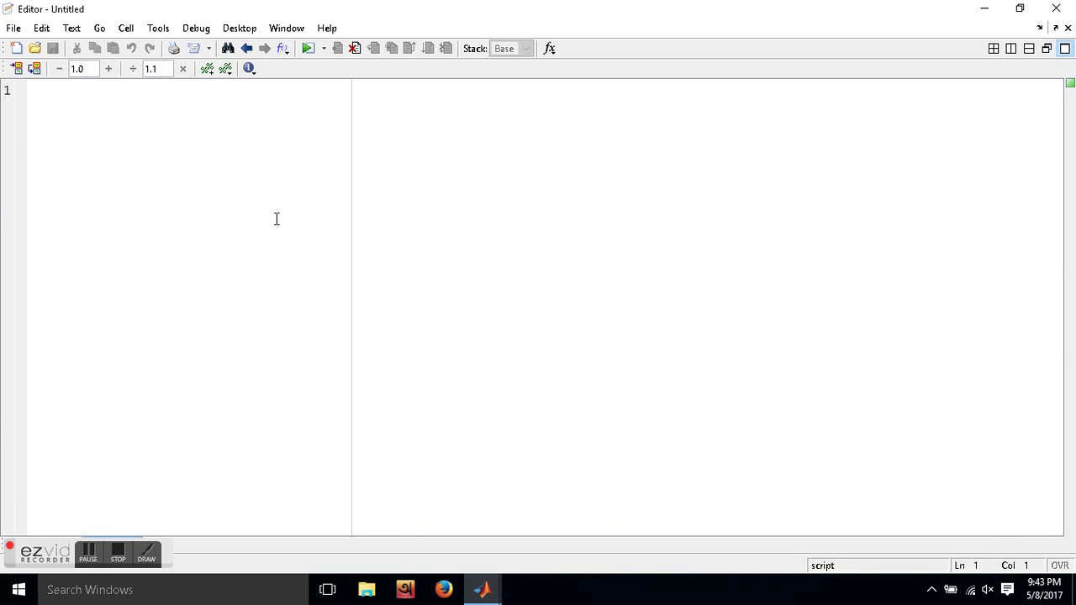
{"action": "type", "text": "x"}
{"action": "type", "text": "="}
{"action": "type", "text": "["}
{"action": "type", "text": "0:"}
{"action": "type", "text": "5"}
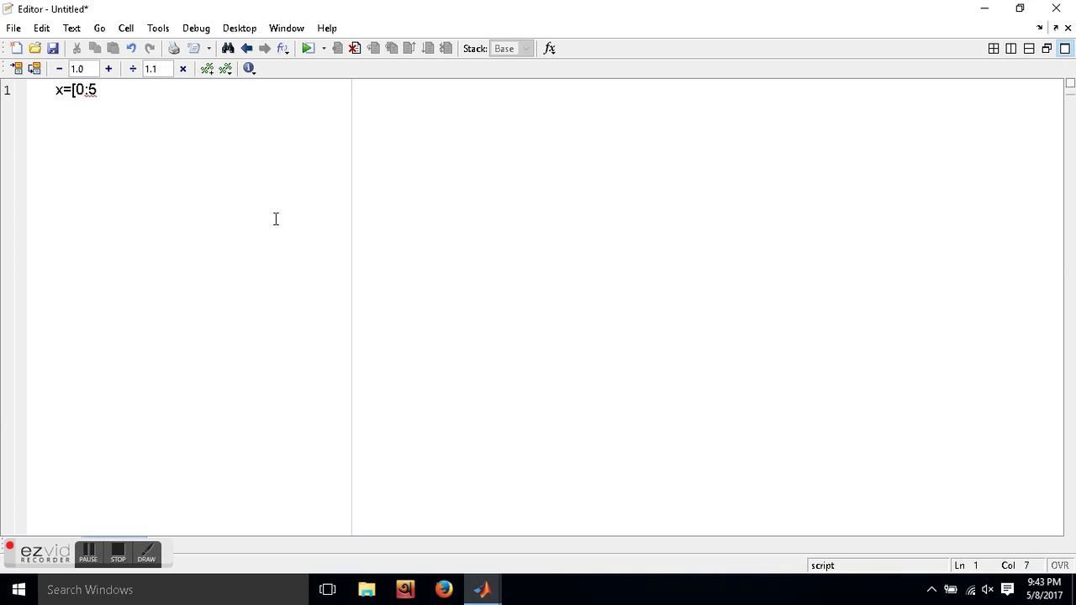
{"action": "type", "text": ":"}
{"action": "type", "text": "5"}
{"action": "type", "text": "0"}
{"action": "type", "text": "];"}
- Add y=x; and plot(x,y); on the following lines
{"action": "key", "text": "Return"}
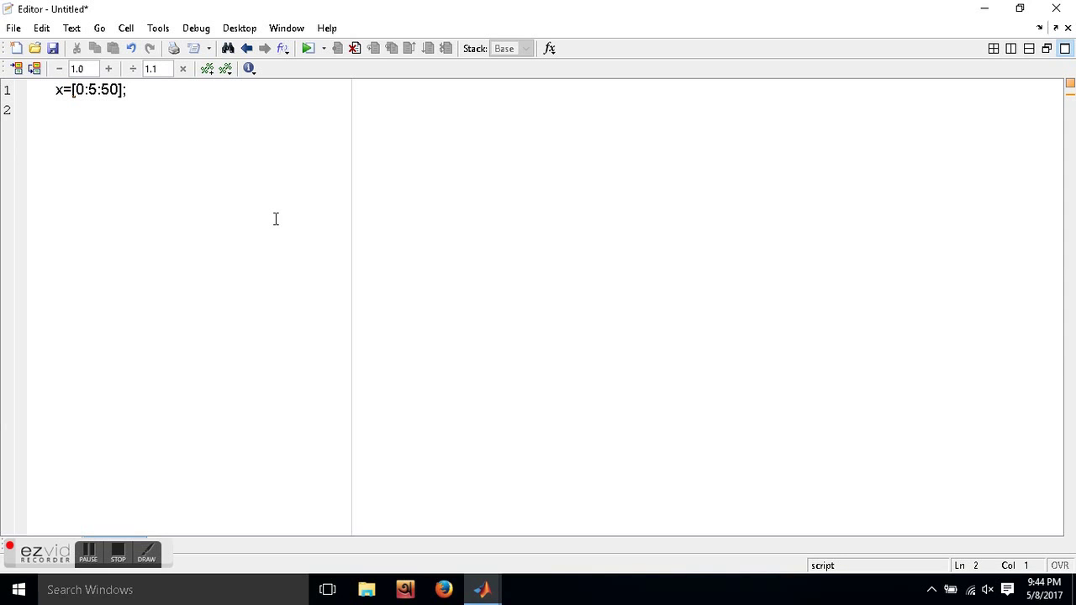
{"action": "type", "text": "y="}
{"action": "type", "text": "["}
{"action": "key", "text": "BackSpace"}
{"action": "type", "text": "x"}
{"action": "type", "text": ";"}
{"action": "key", "text": "Return"}
{"action": "type", "text": "plot(x,y"}
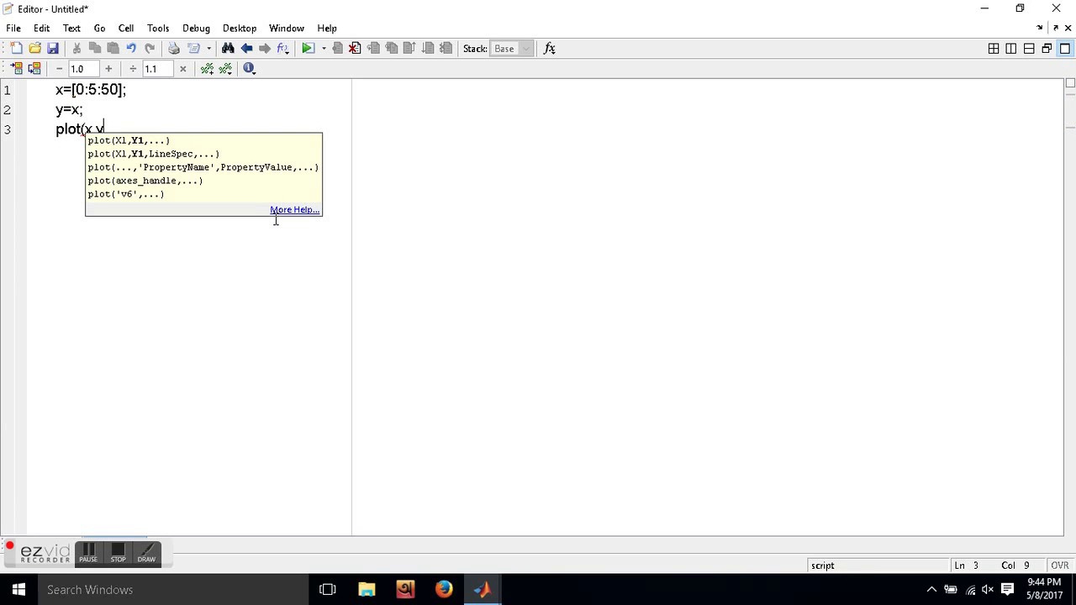
{"action": "type", "text": ")"}
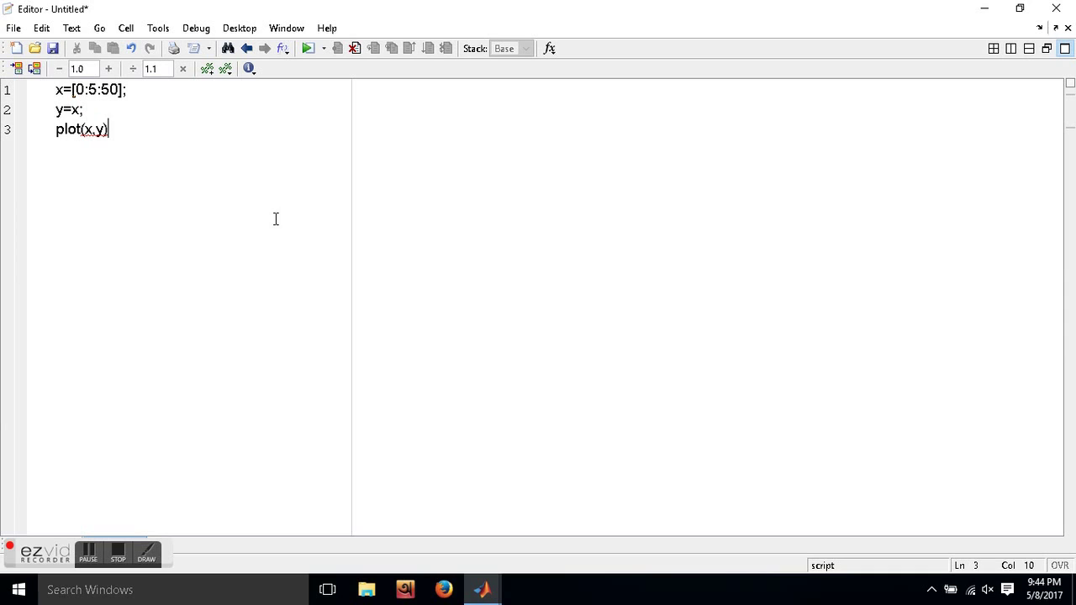
{"action": "type", "text": ";"}
- Insert blank lines above the code and add the comment %straight_line
{"action": "left_click_drag", "start_coordinate": [82, 110], "coordinate": [40, 109]}
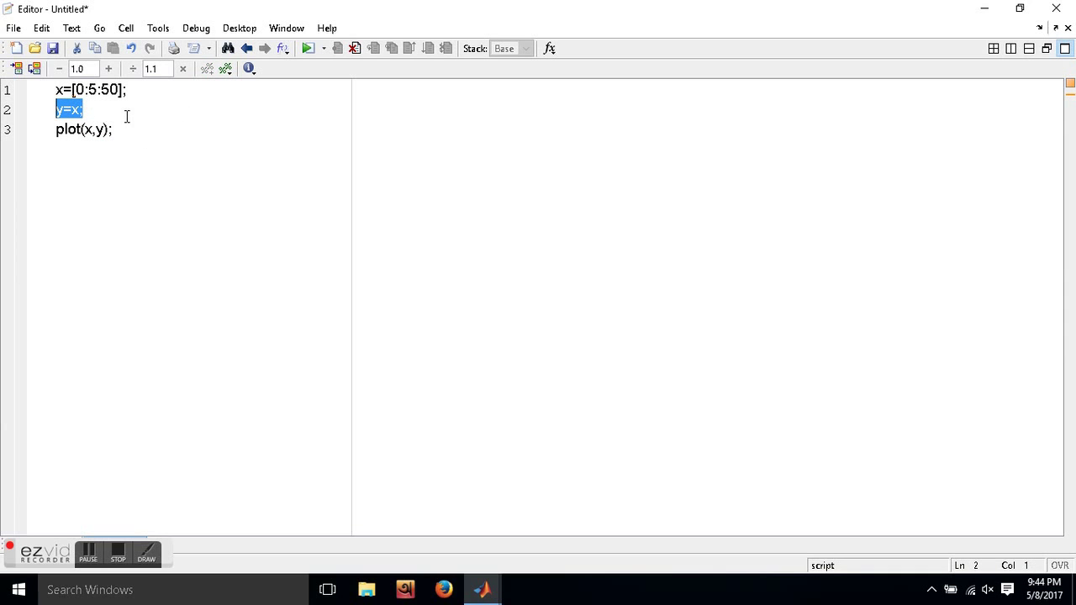
{"action": "left_click", "coordinate": [55, 88]}
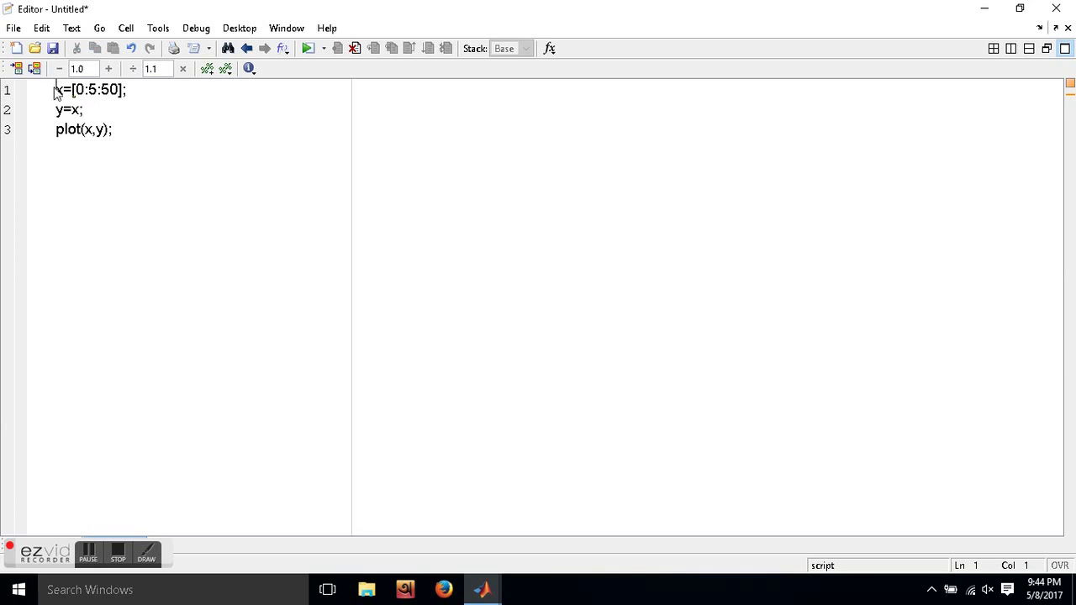
{"action": "key", "text": "Return"}
{"action": "key", "text": "Return"}
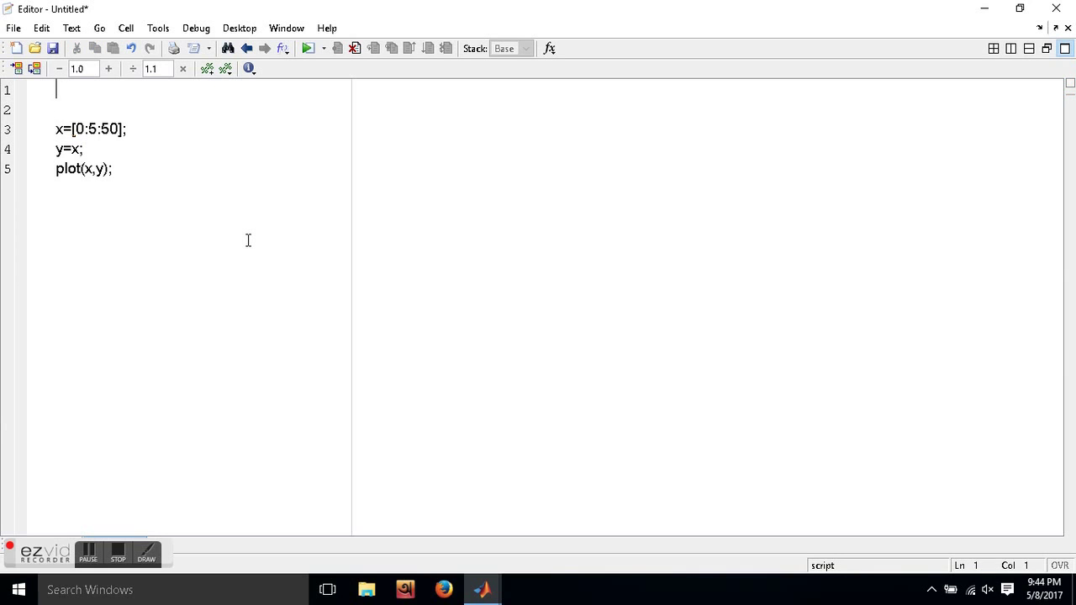
{"action": "key", "text": "Down"}
{"action": "type", "text": "%"}
{"action": "type", "text": "straight_line"}
{"action": "key", "text": "Return"}
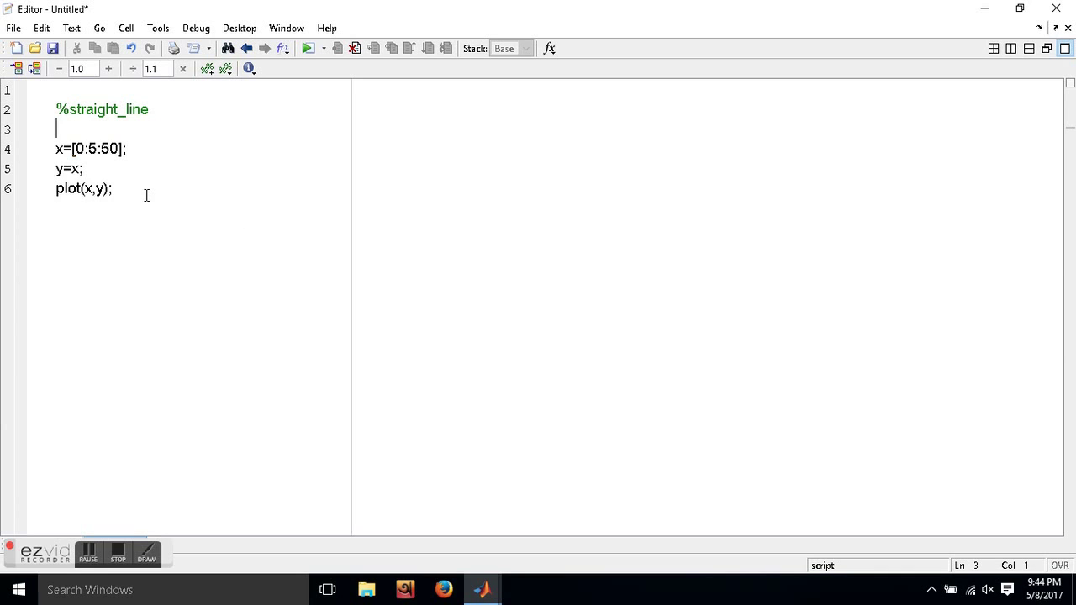
- Save the script as 'tuto' and run it to draw the 0-50 diagonal line
{"action": "left_click", "coordinate": [144, 194]}
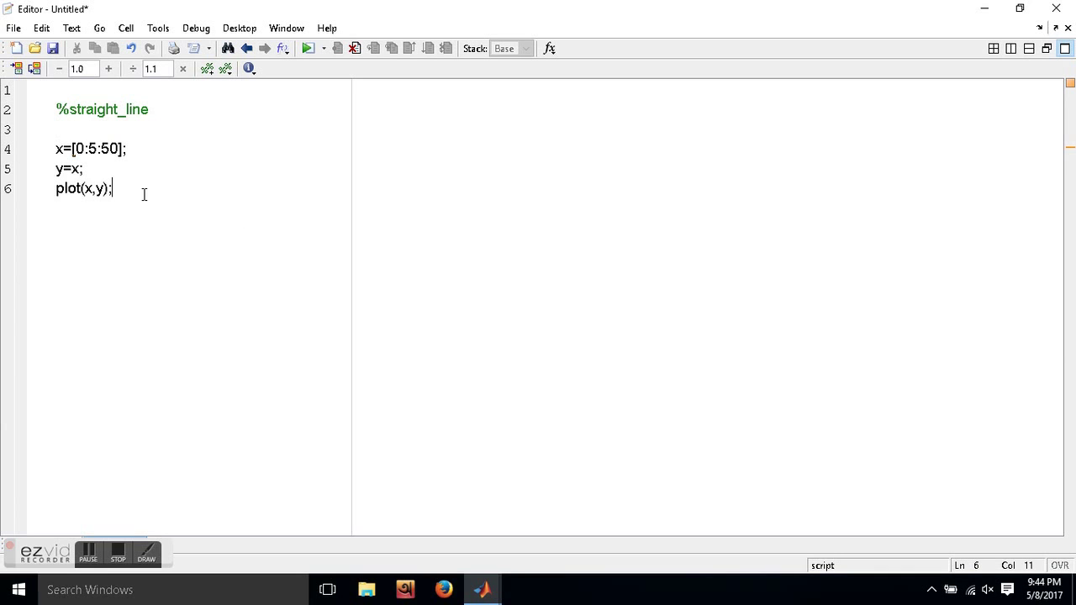
{"action": "left_click", "coordinate": [309, 48]}
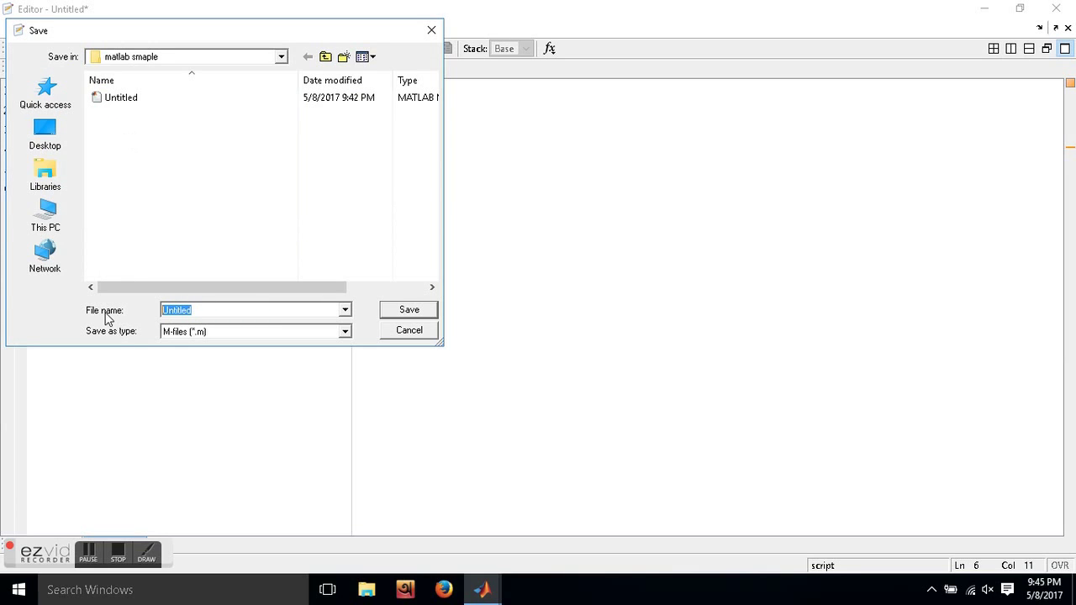
{"action": "type", "text": "tuto"}
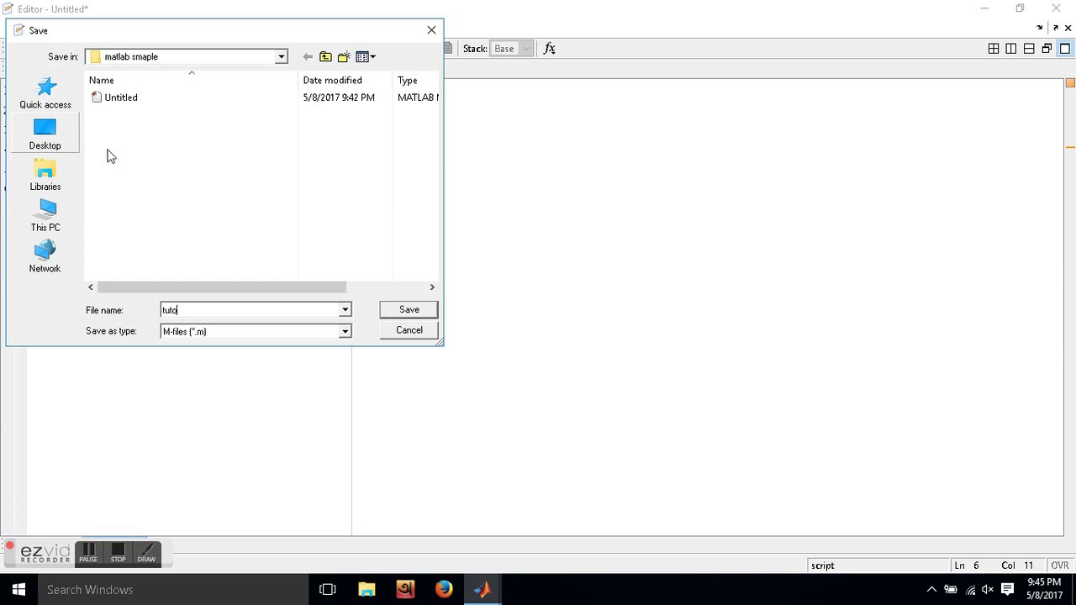
{"action": "left_click", "coordinate": [426, 310]}
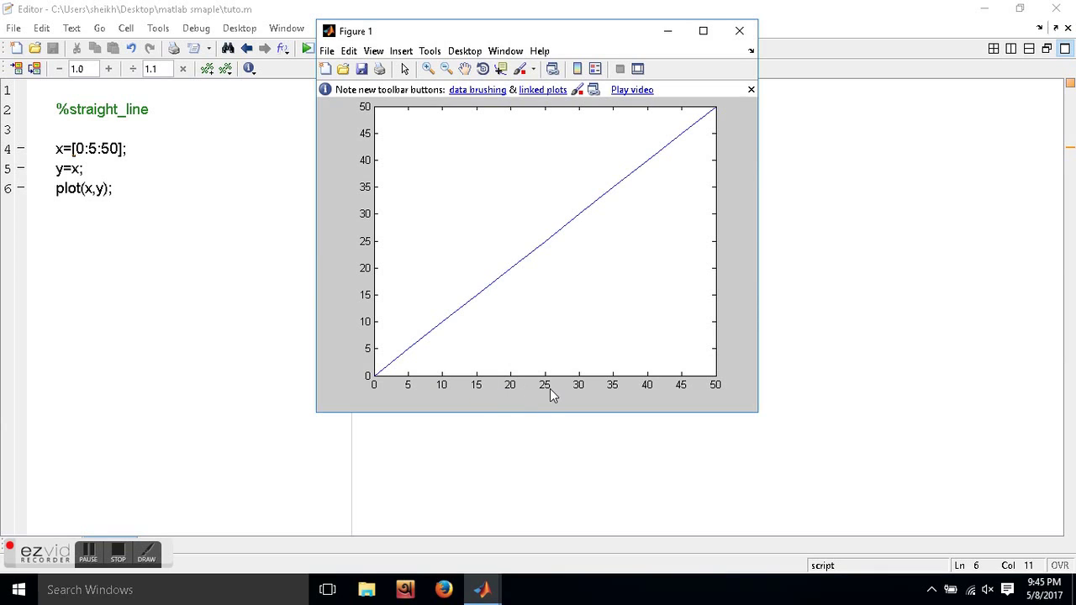
- Add 'grid on' after plot(x,y); and rerun, checking the gridded line in Figure 1
{"action": "left_click", "coordinate": [121, 194]}
{"action": "key", "text": "Return"}
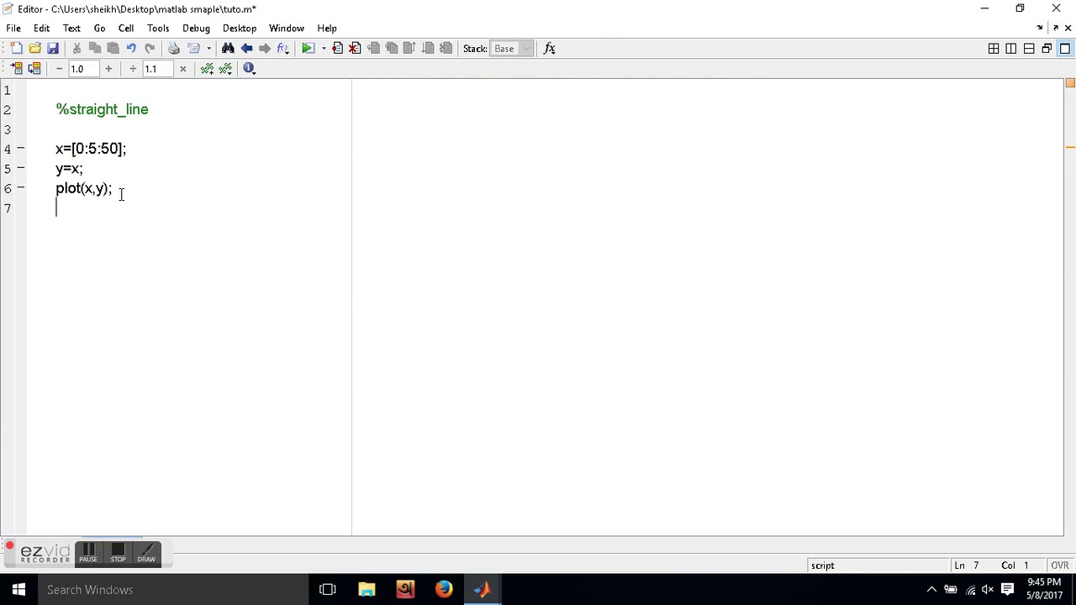
{"action": "type", "text": "grid "}
{"action": "type", "text": "on"}
{"action": "left_click", "coordinate": [307, 48]}
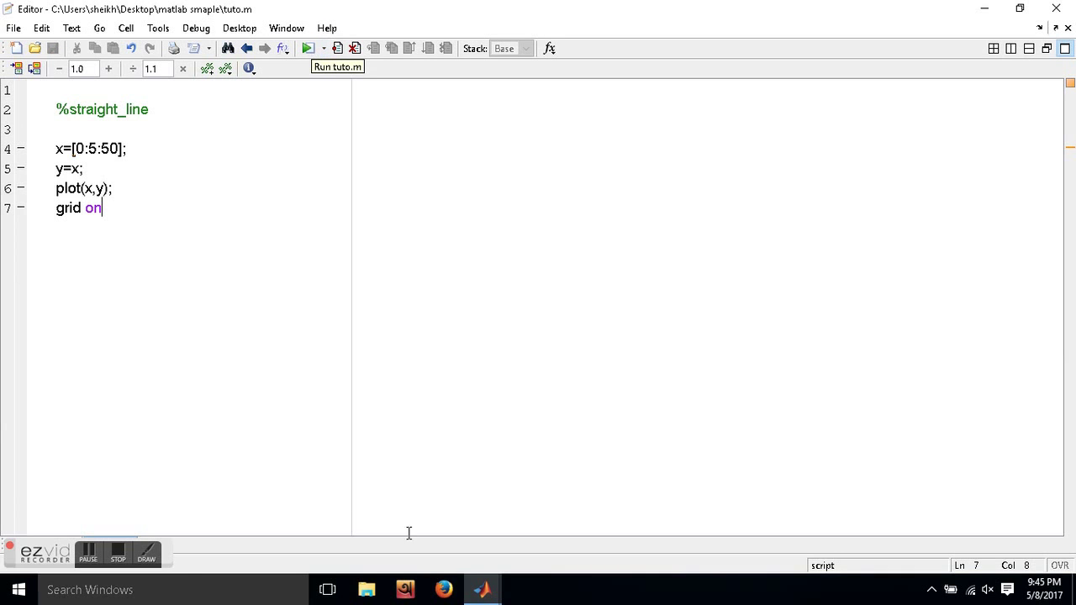
{"action": "mouse_move", "coordinate": [481, 589]}
{"action": "left_click", "coordinate": [642, 478]}
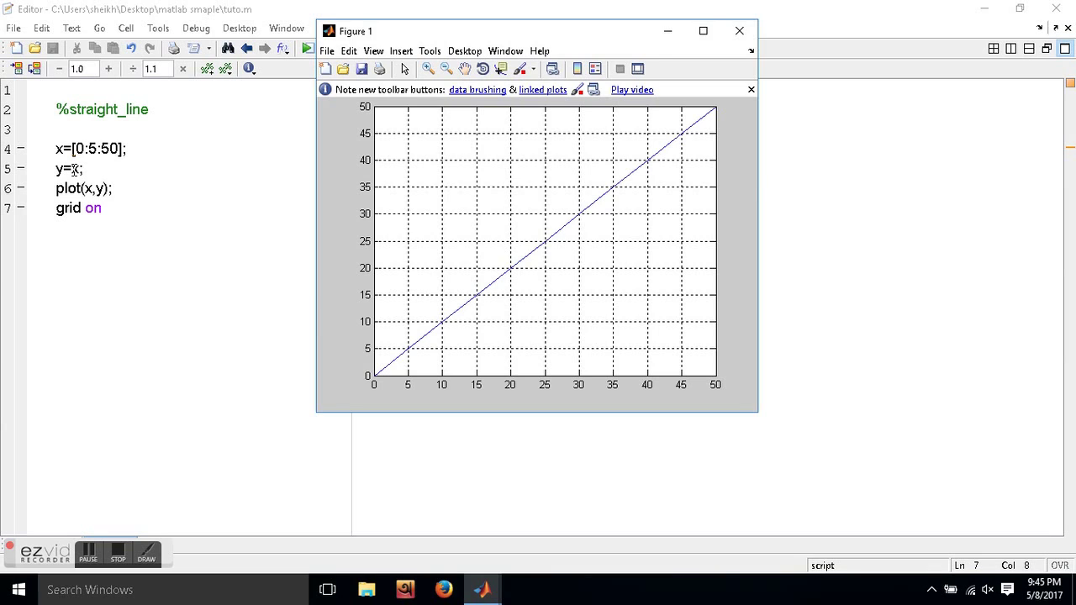
{"action": "left_click", "coordinate": [74, 169]}
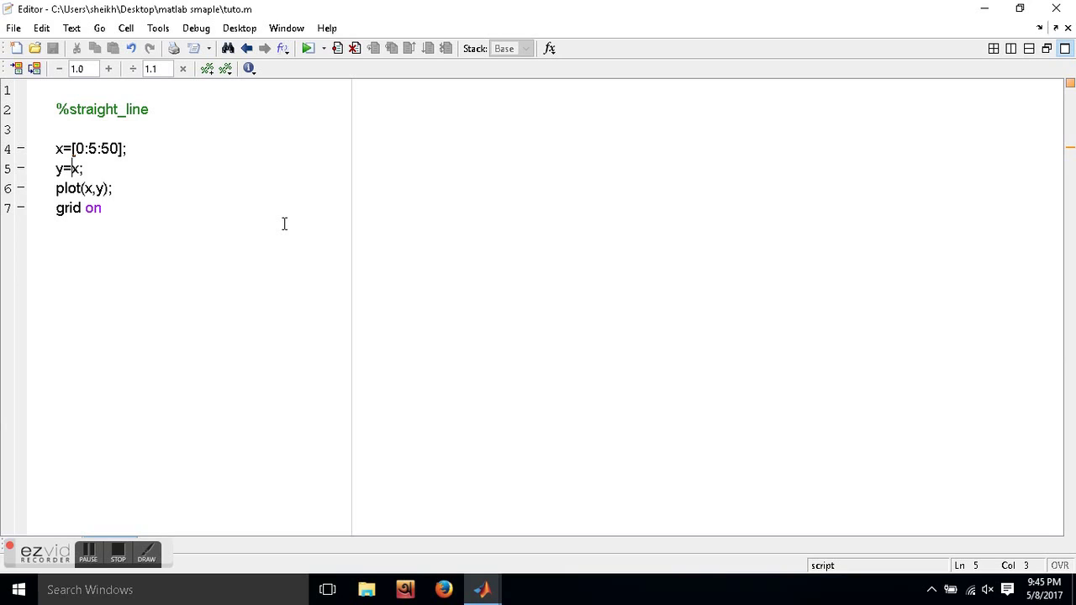
- Change the y line to y=sin(x);
{"action": "type", "text": "sin"}
{"action": "type", "text": "("}
{"action": "key", "text": "Right"}
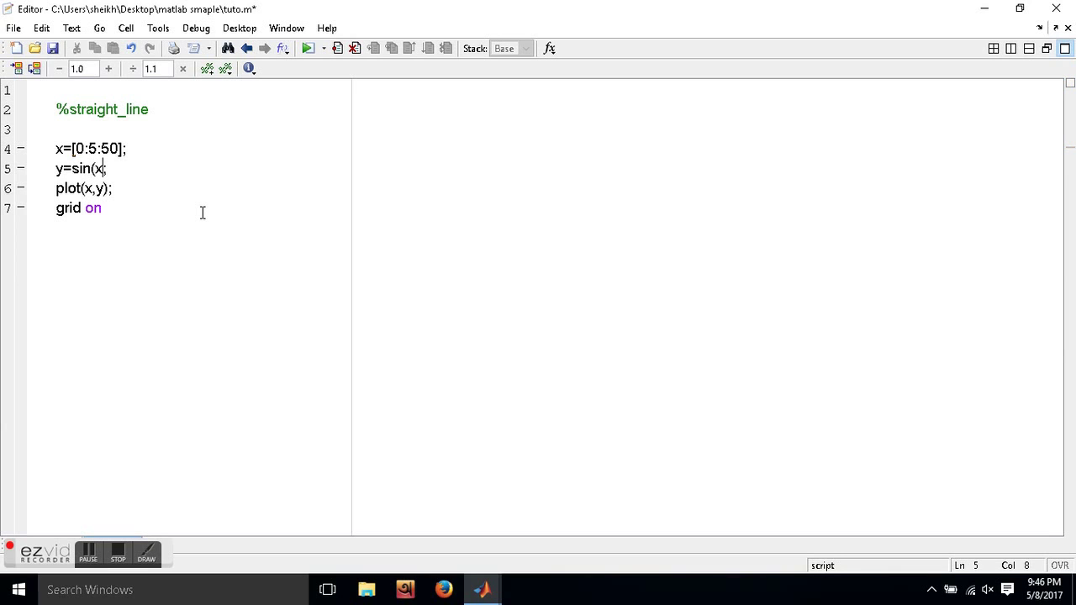
{"action": "type", "text": ")"}
{"action": "left_click", "coordinate": [114, 188]}
- Retitle the comment '%sinusodial curve' and rerun to view the sine plot
{"action": "left_click_drag", "start_coordinate": [72, 109], "coordinate": [152, 115]}
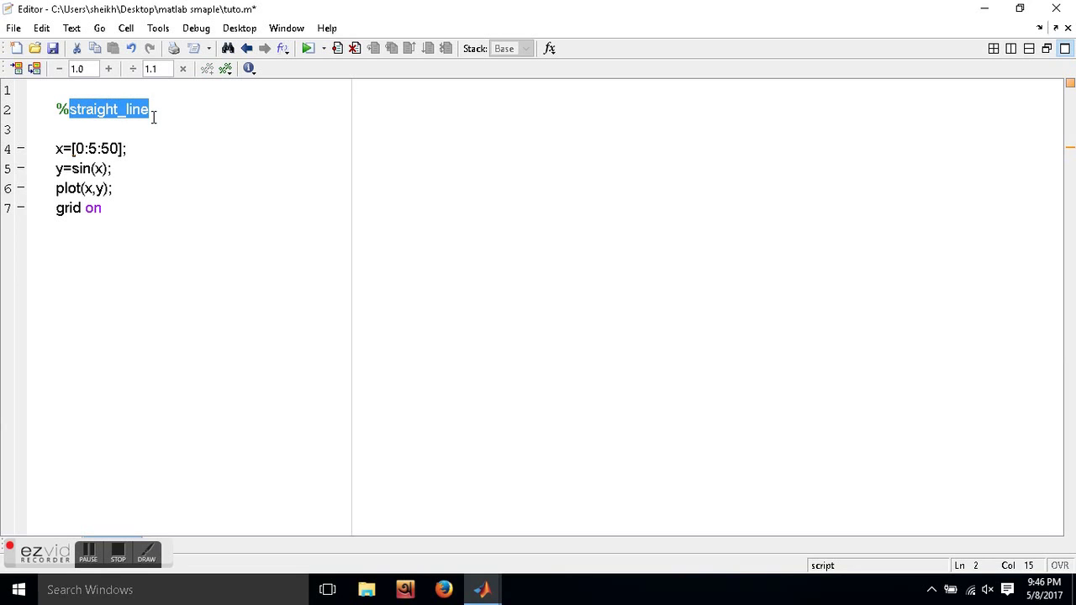
{"action": "type", "text": "sinusodial"}
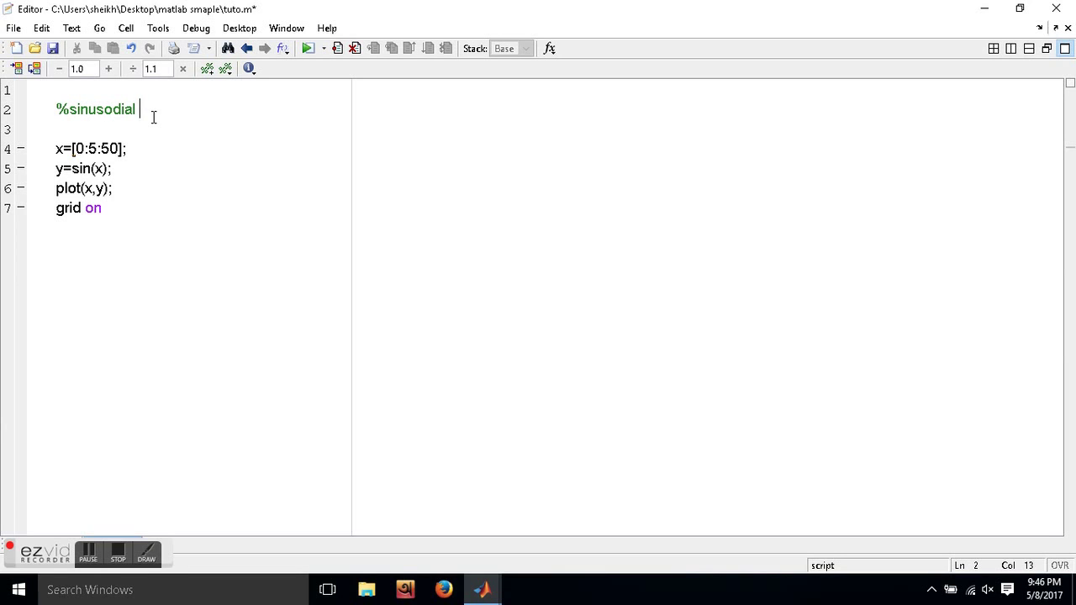
{"action": "type", "text": " curve"}
{"action": "left_click", "coordinate": [305, 49]}
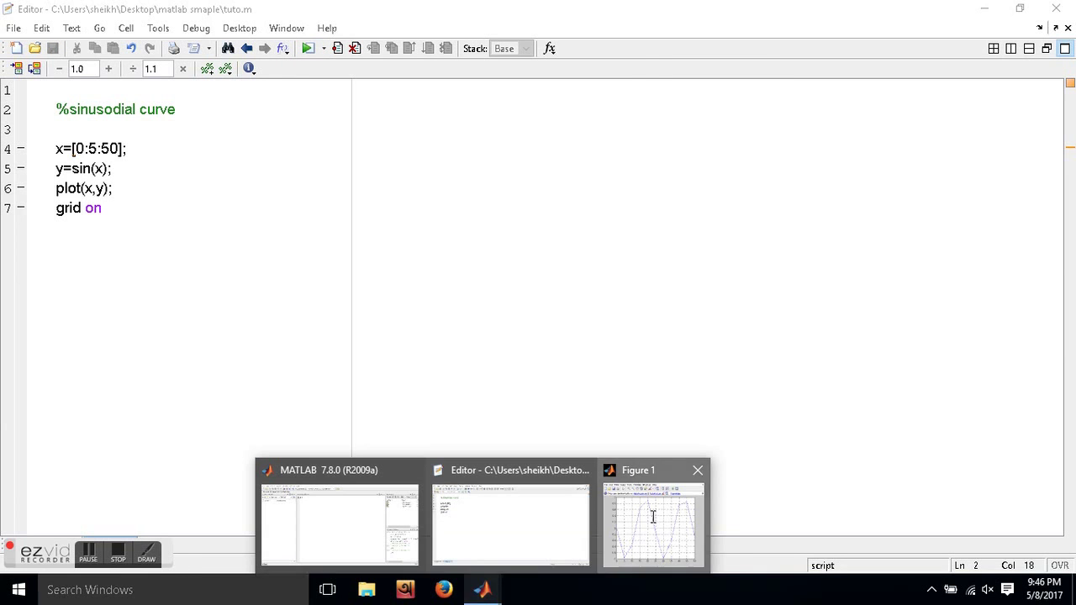
{"action": "left_click", "coordinate": [653, 517]}
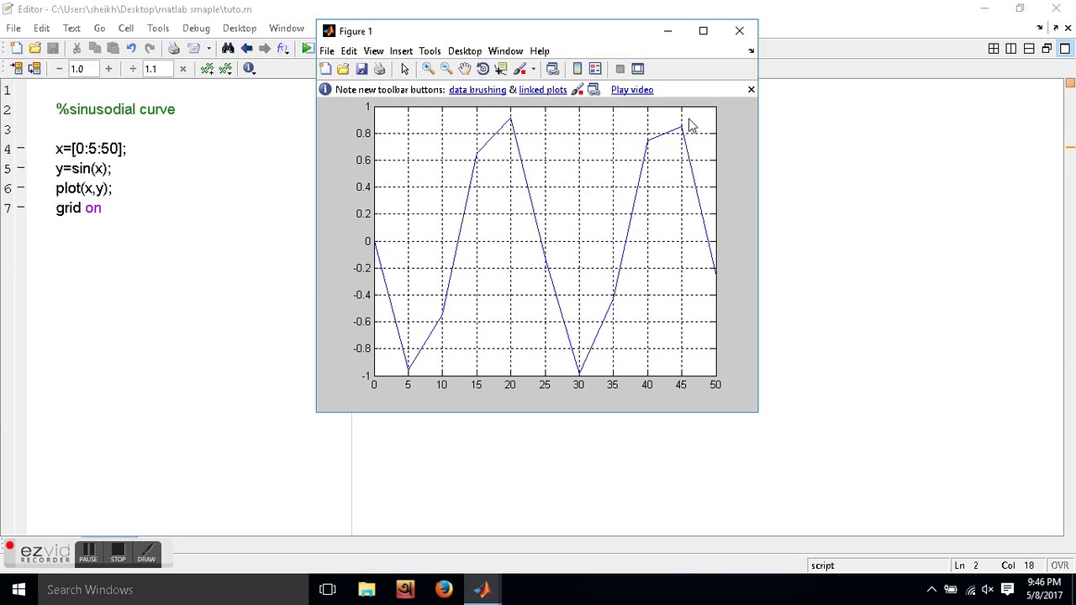
{"action": "left_click", "coordinate": [89, 149]}
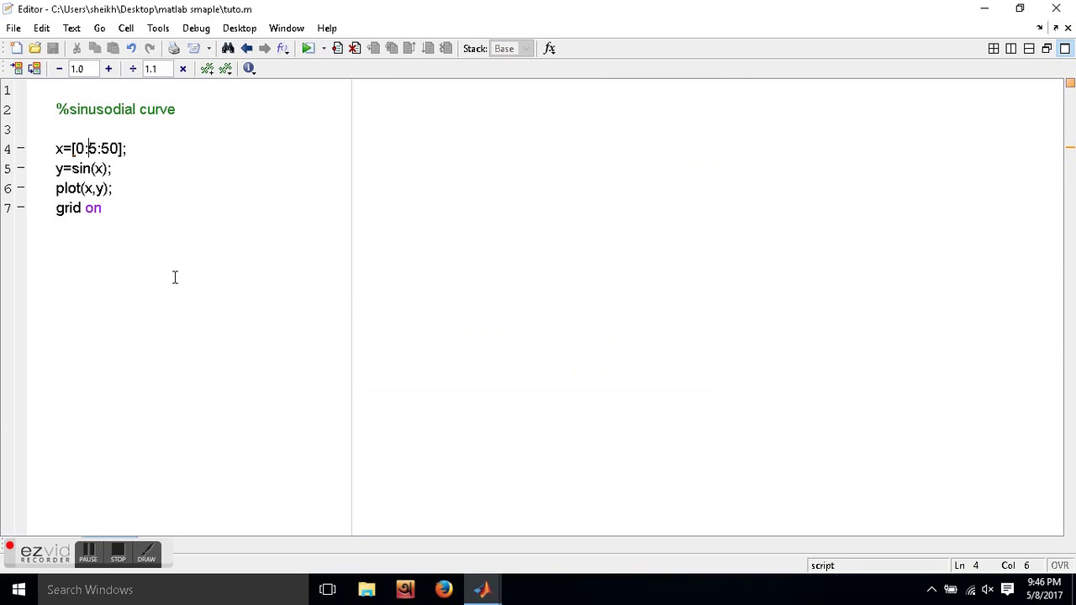
- Refine the x step to 0.05 and rerun for a smoother sine curve
{"action": "type", "text": "0.0"}
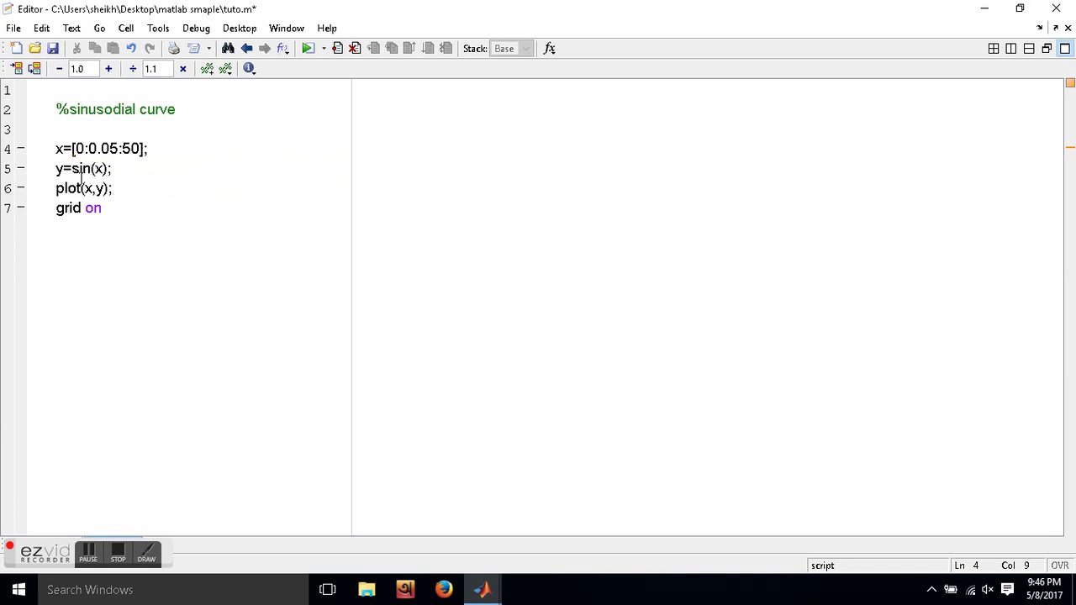
{"action": "mouse_move", "coordinate": [127, 151]}
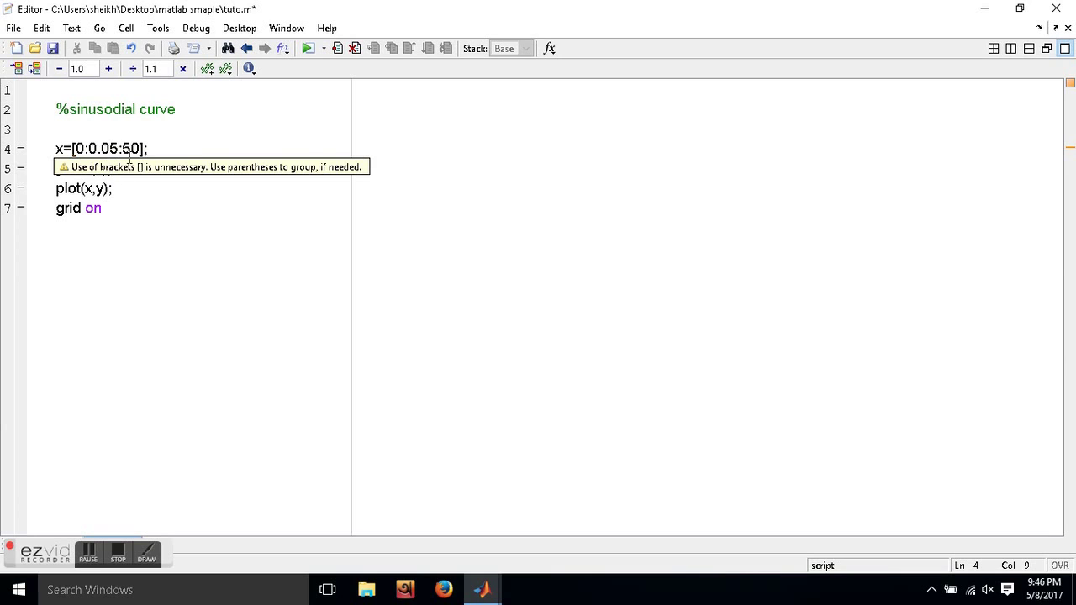
{"action": "left_click", "coordinate": [209, 269]}
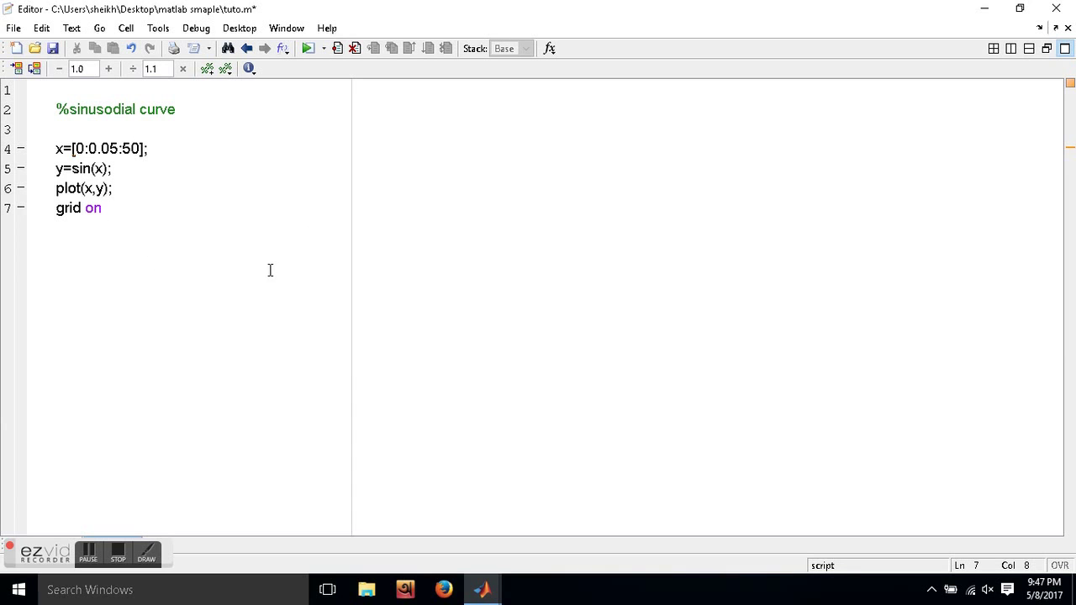
{"action": "mouse_move", "coordinate": [481, 590]}
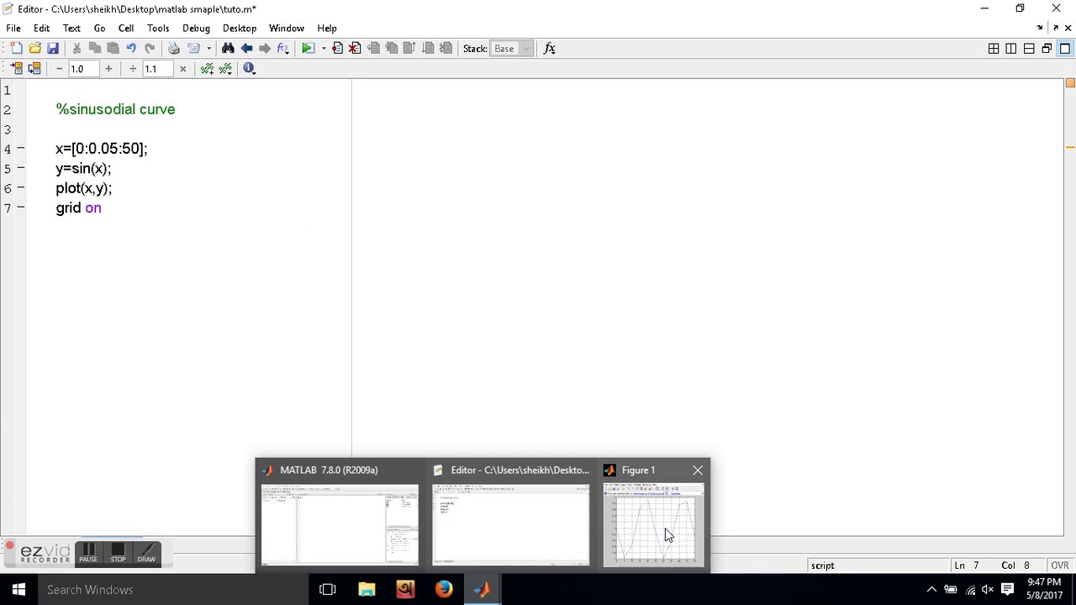
{"action": "left_click", "coordinate": [308, 49]}
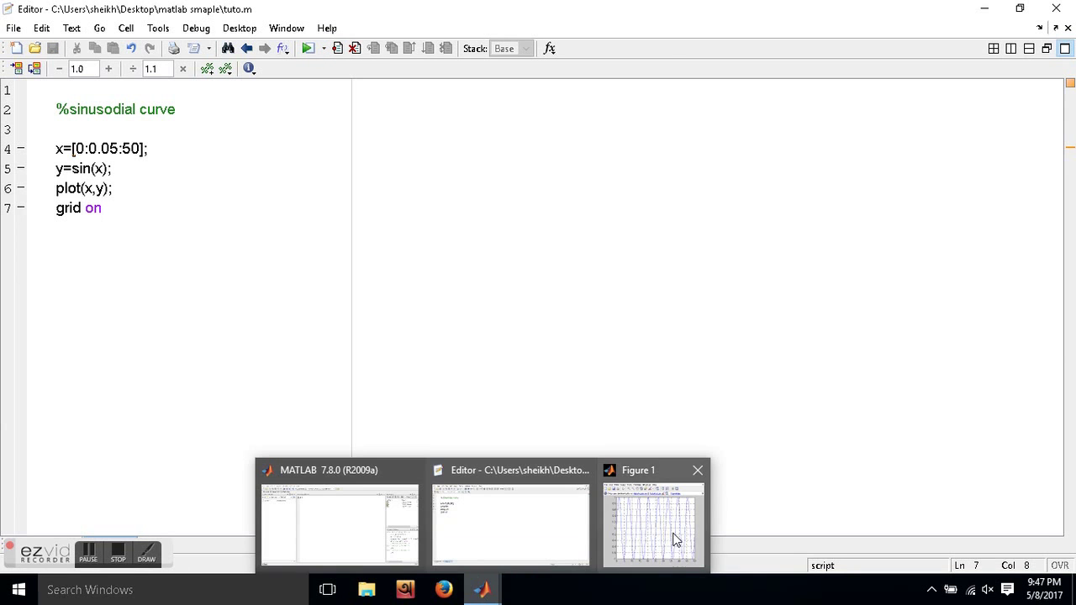
{"action": "left_click", "coordinate": [675, 538]}
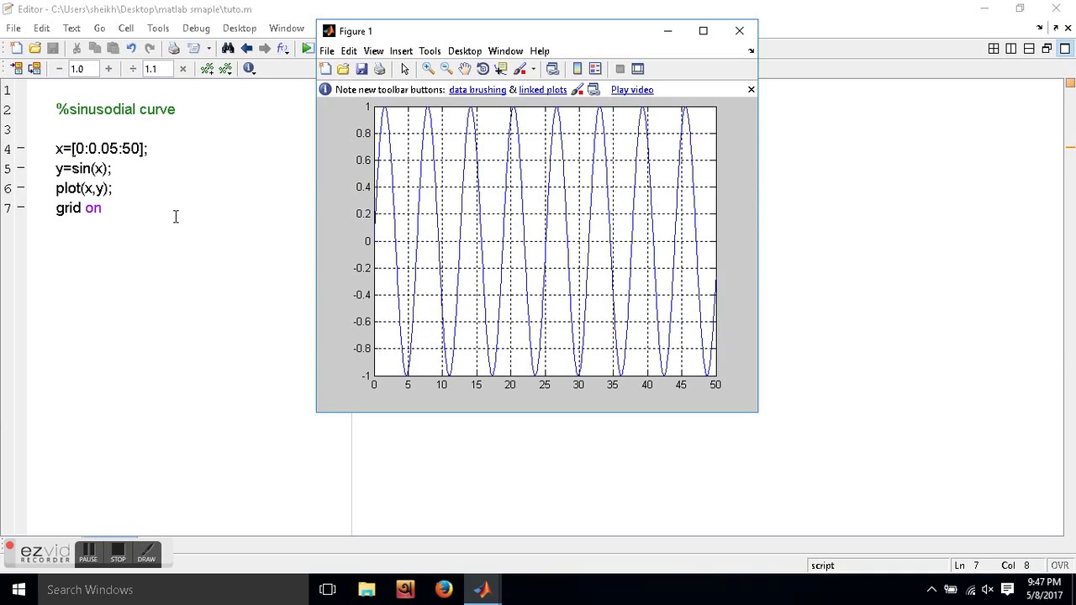
- Set the x range end to 10, making x=[0:0.05:10], and rerun the script
{"action": "left_click", "coordinate": [142, 151]}
{"action": "key", "text": "BackSpace"}
{"action": "key", "text": "BackSpace"}
{"action": "type", "text": "10"}
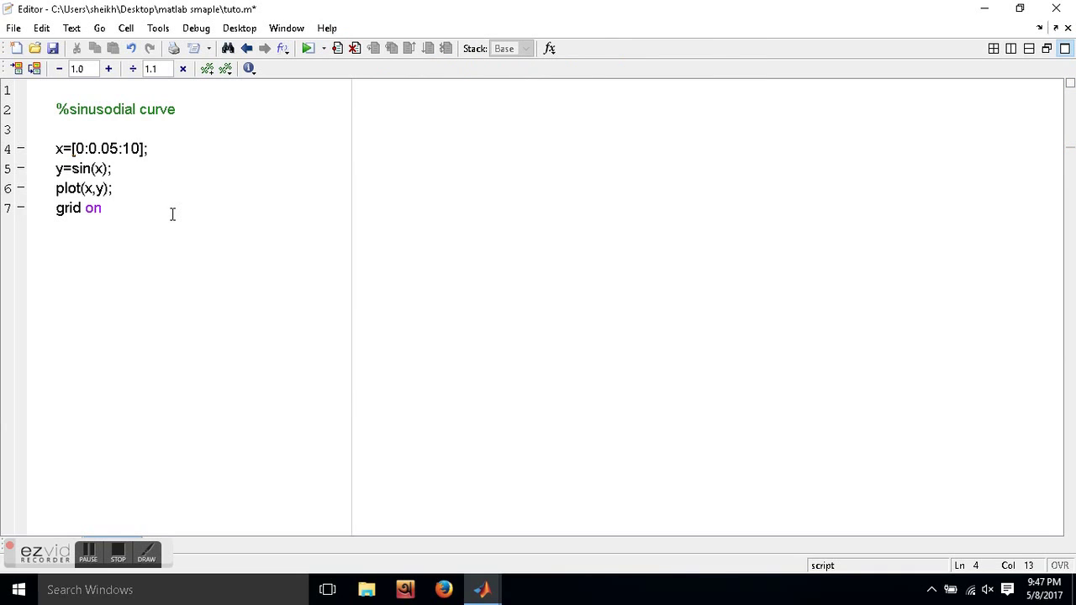
{"action": "left_click", "coordinate": [306, 48]}
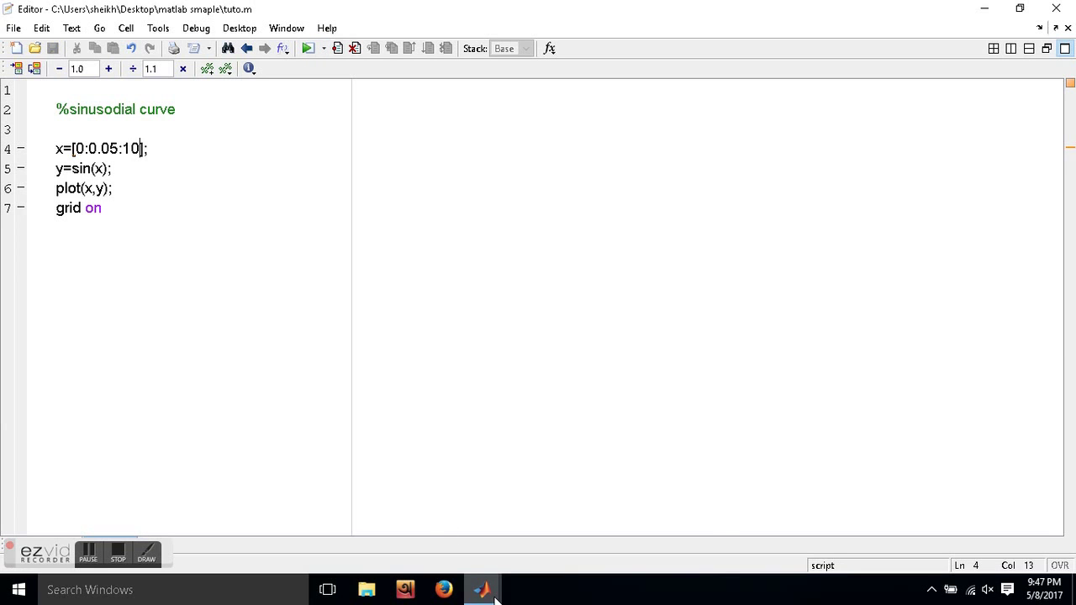
{"action": "mouse_move", "coordinate": [482, 589]}
{"action": "left_click", "coordinate": [635, 529]}
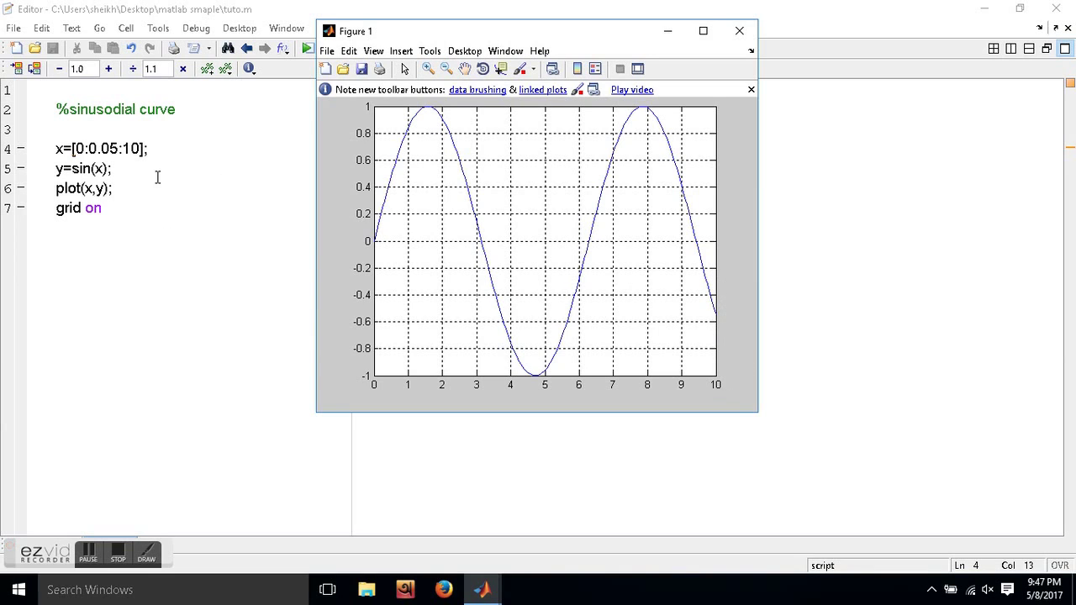
- Append ' and cosine' to the comment and add an empty line below y=sin(x);
{"action": "left_click", "coordinate": [180, 110]}
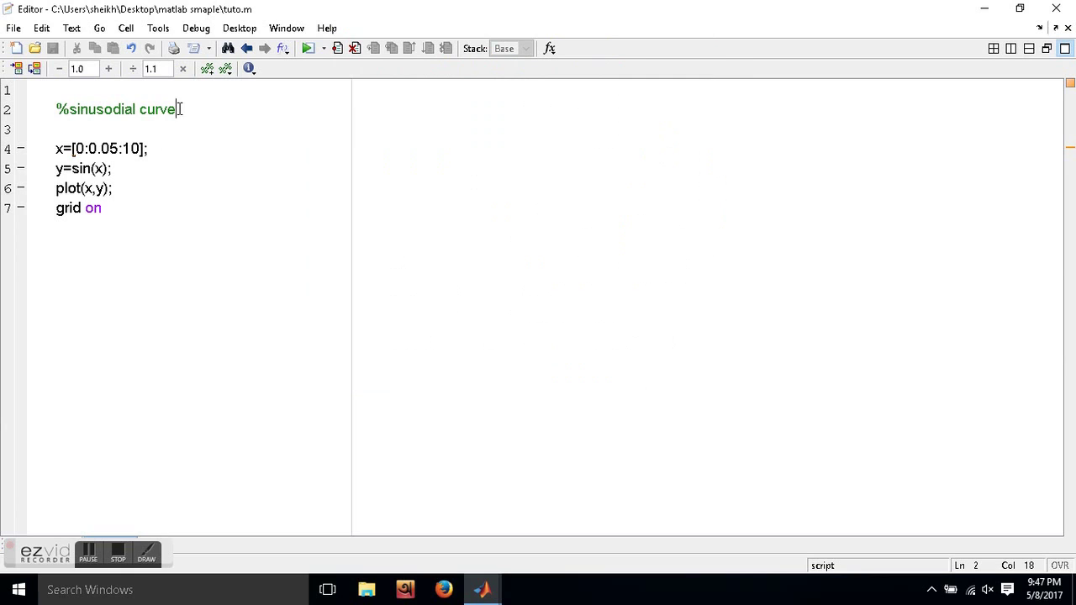
{"action": "left_click_drag", "start_coordinate": [176, 110], "coordinate": [102, 117]}
{"action": "left_click", "coordinate": [81, 121]}
{"action": "left_click", "coordinate": [185, 116]}
{"action": "type", "text": "and cosine"}
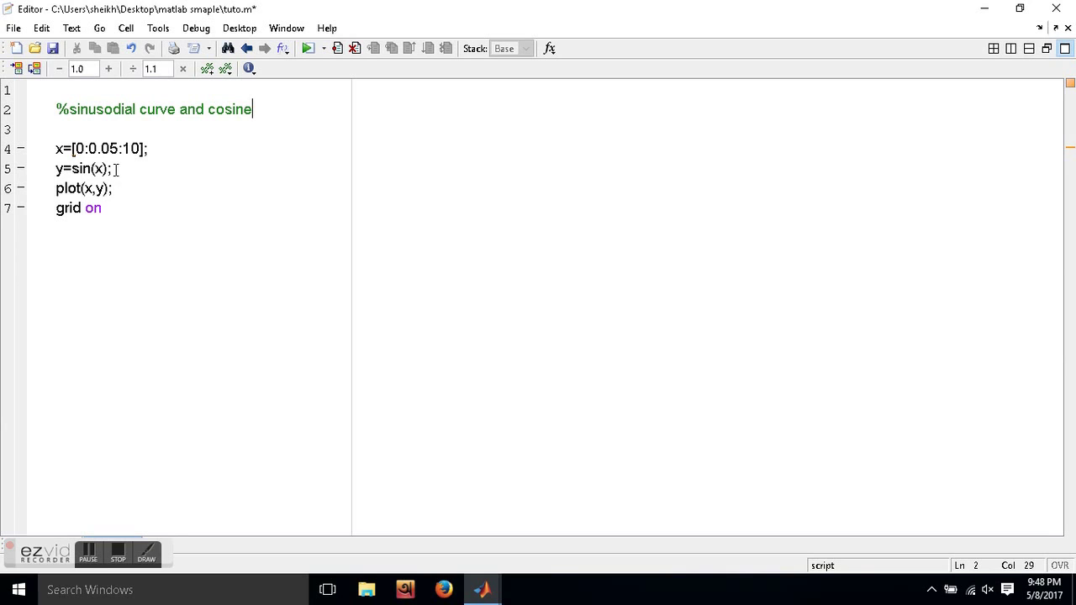
{"action": "left_click", "coordinate": [114, 169]}
{"action": "key", "text": "Return"}
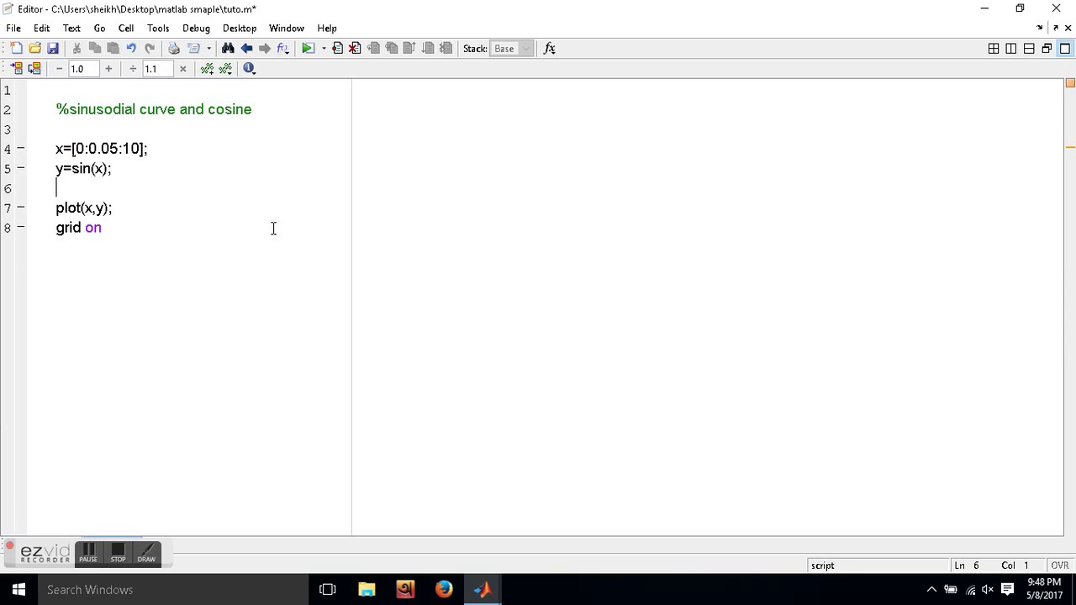
- Enter z=cos(x); on the new line below the sine line
{"action": "type", "text": "z"}
{"action": "type", "text": "="}
{"action": "type", "text": "cos"}
{"action": "type", "text": "("}
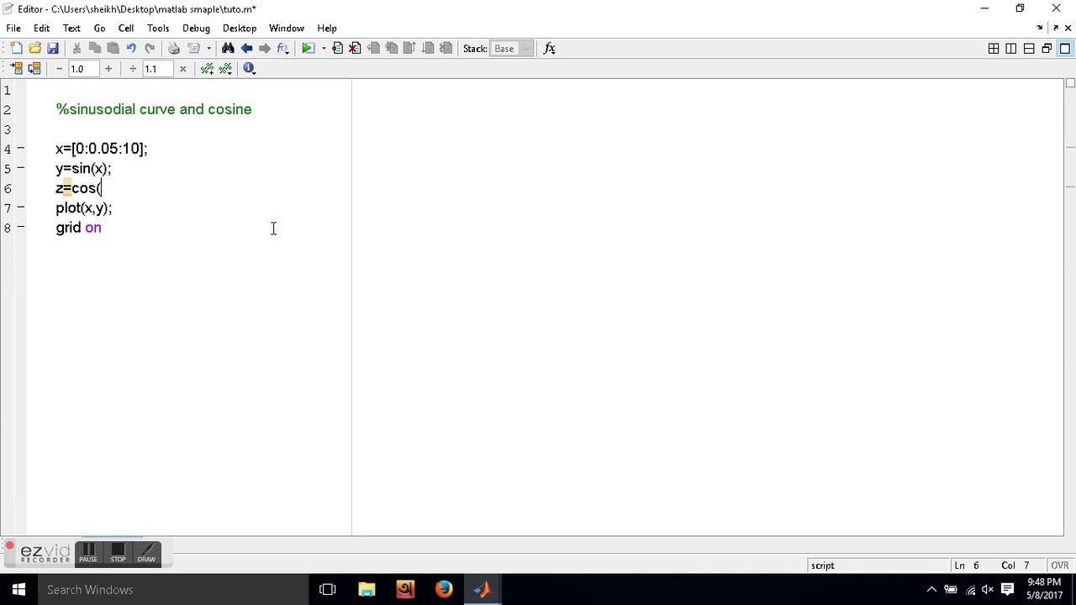
{"action": "type", "text": "x"}
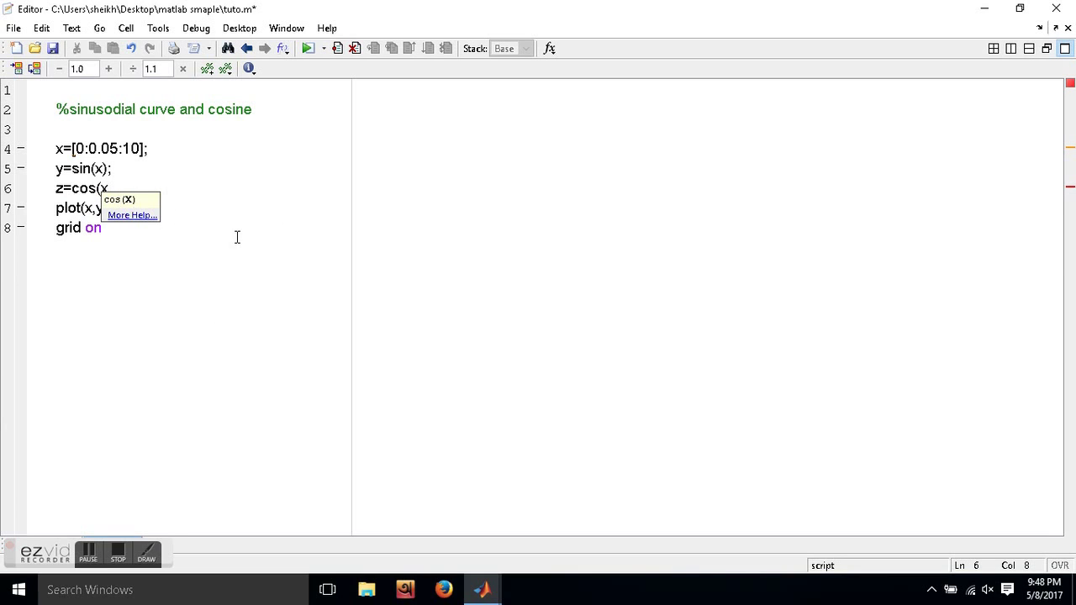
{"action": "left_click", "coordinate": [237, 237]}
{"action": "type", "text": ")"}
{"action": "type", "text": ";"}
{"action": "left_click", "coordinate": [171, 233]}
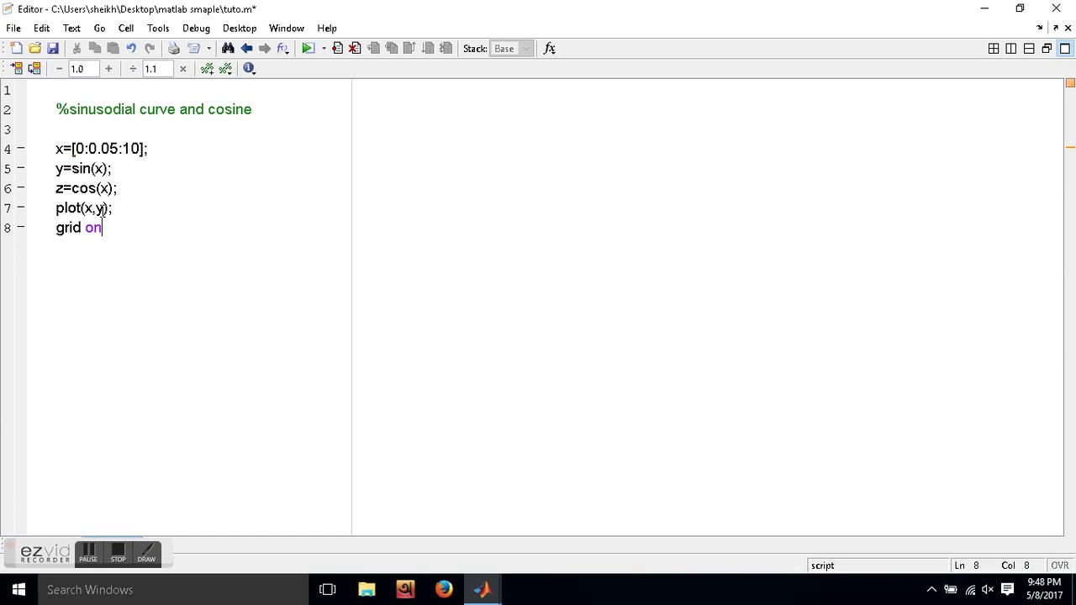
- Rerun the script and bring up Figure 1, which still shows only the sine
{"action": "left_click", "coordinate": [308, 49]}
{"action": "mouse_move", "coordinate": [481, 589]}
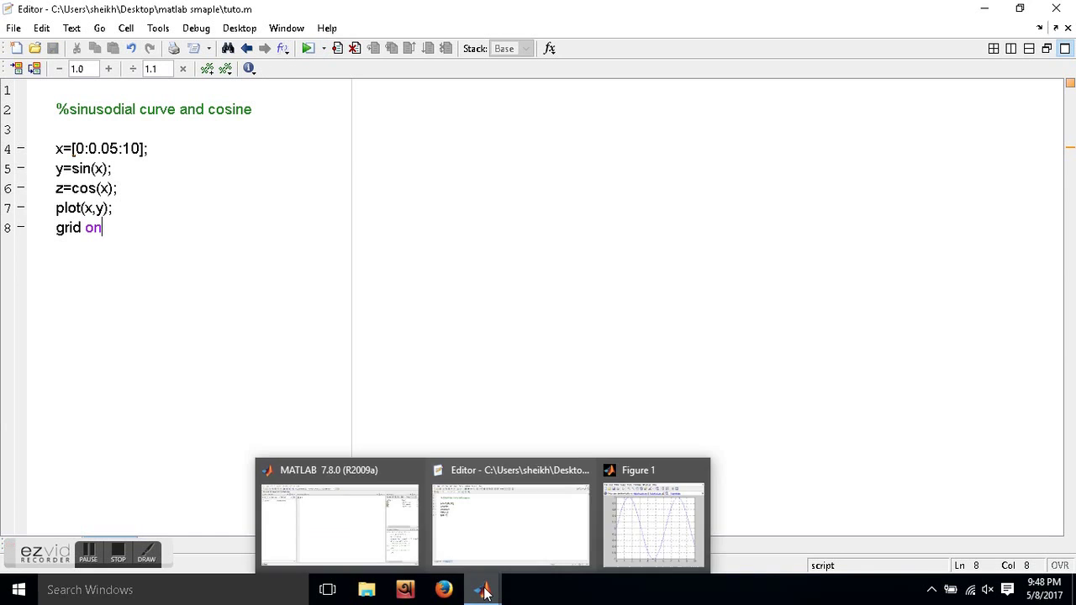
{"action": "left_click", "coordinate": [608, 542]}
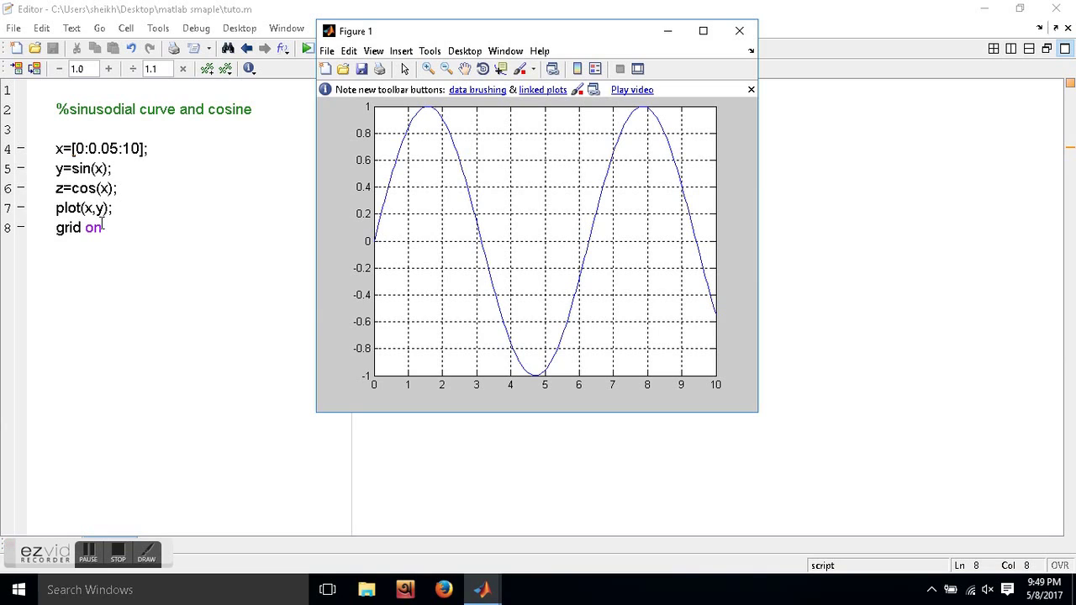
- Change the plot call to plot(x,y,x,z); and rerun the script
{"action": "left_click", "coordinate": [102, 209]}
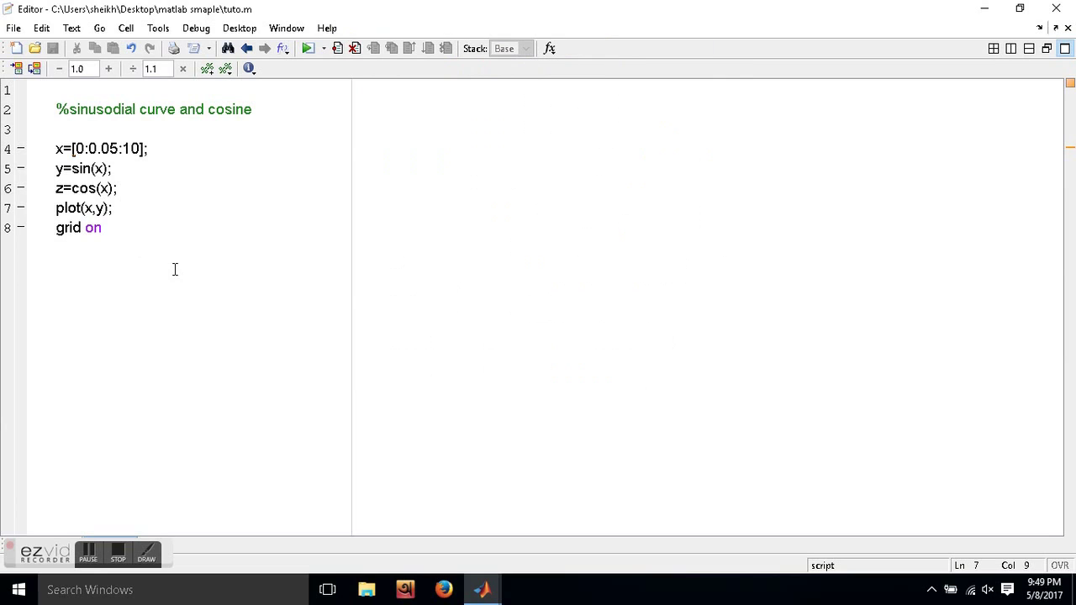
{"action": "type", "text": ","}
{"action": "type", "text": "x"}
{"action": "type", "text": ",z"}
{"action": "left_click", "coordinate": [309, 48]}
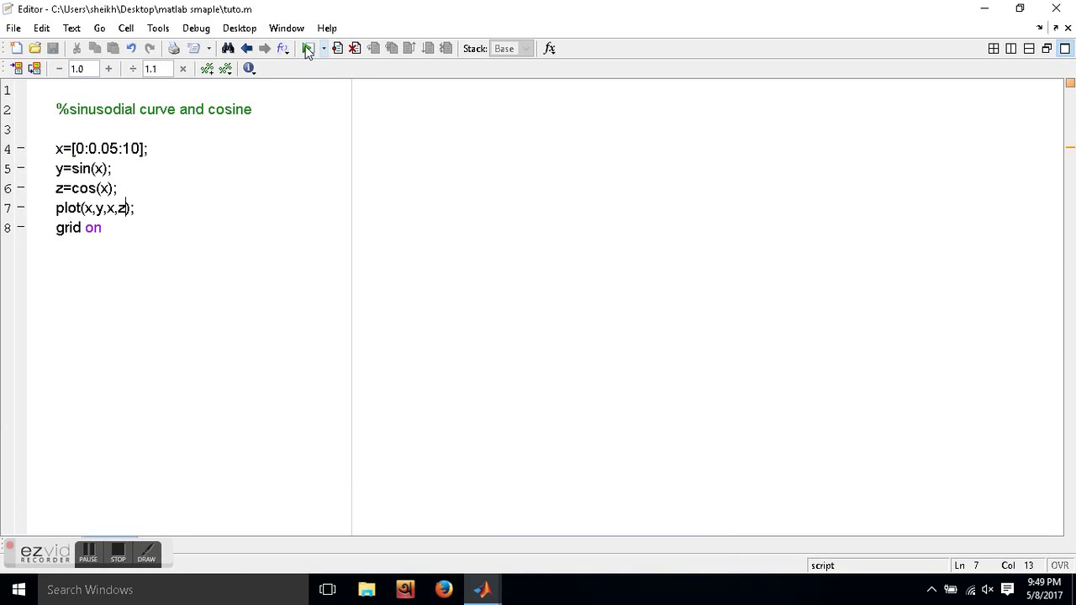
{"action": "mouse_move", "coordinate": [482, 589]}
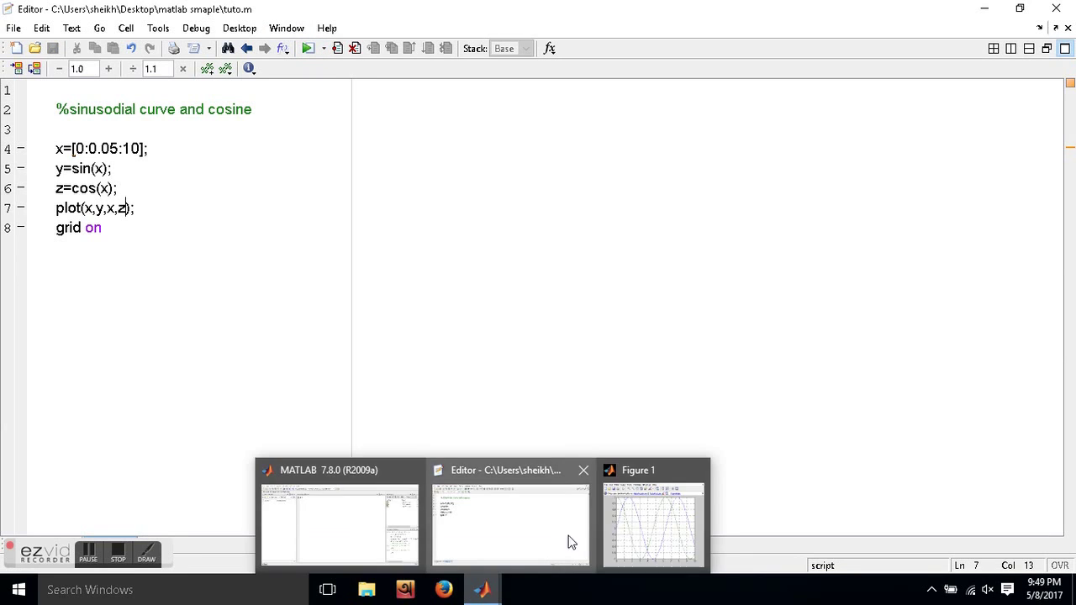
{"action": "left_click", "coordinate": [647, 513]}
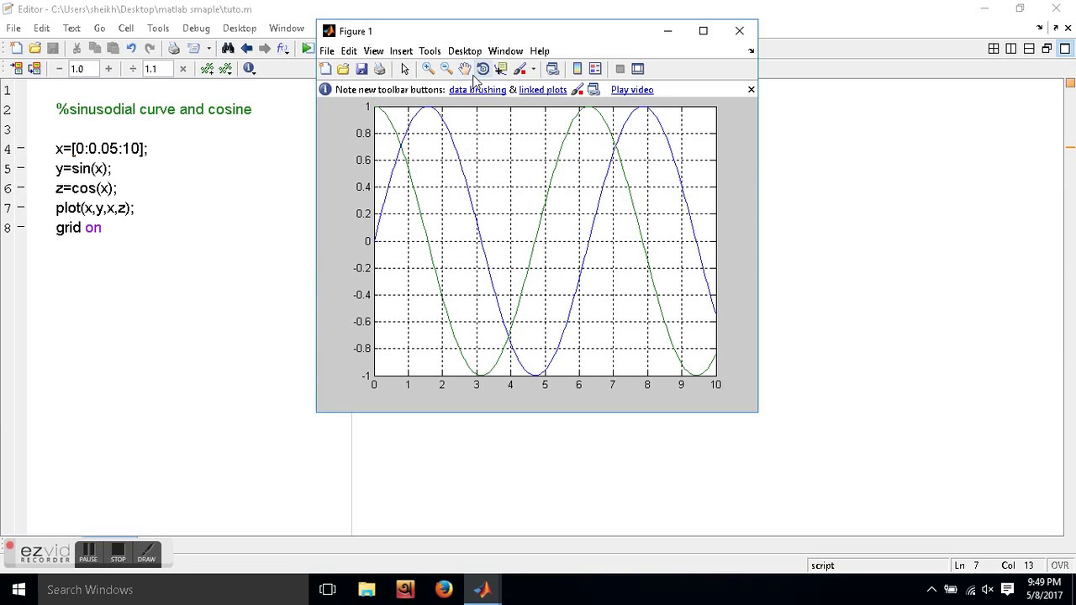
{"action": "left_click", "coordinate": [704, 32]}
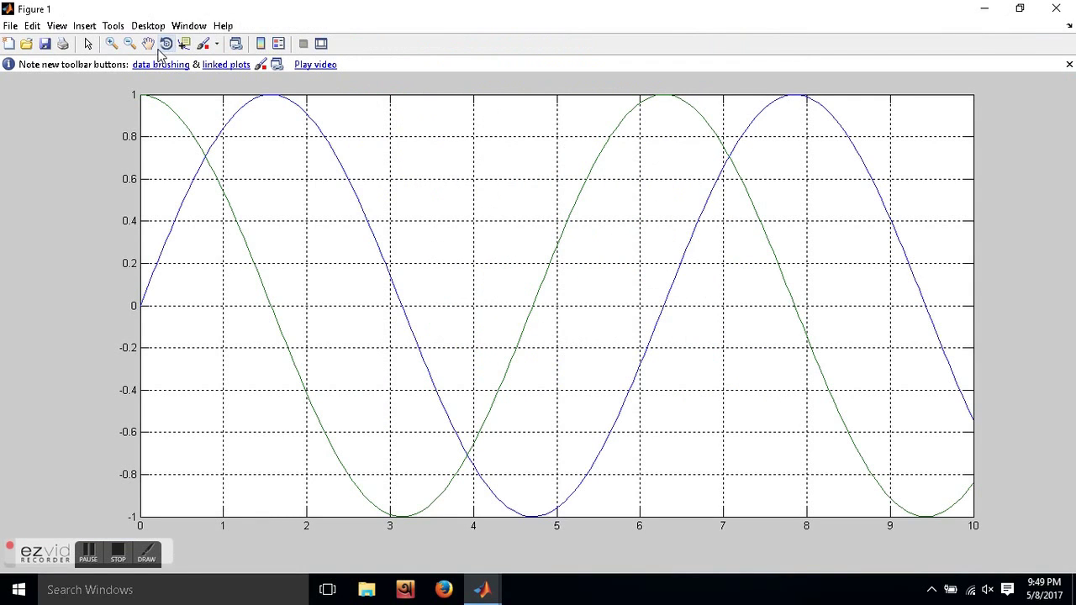
{"action": "left_click", "coordinate": [111, 44]}
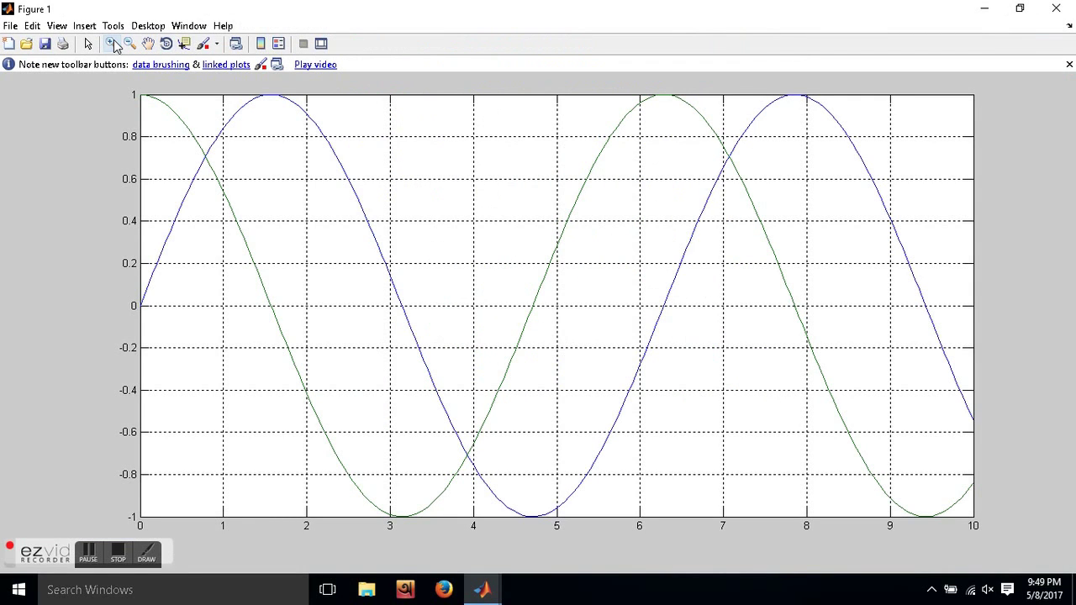
{"action": "left_click", "coordinate": [181, 120]}
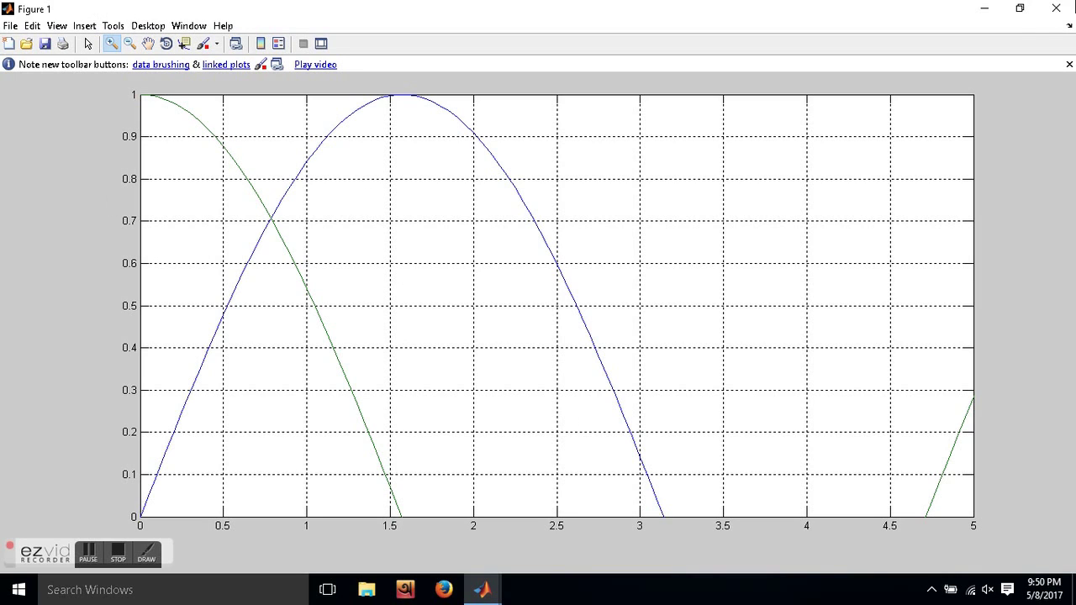
{"action": "left_click", "coordinate": [1022, 10]}
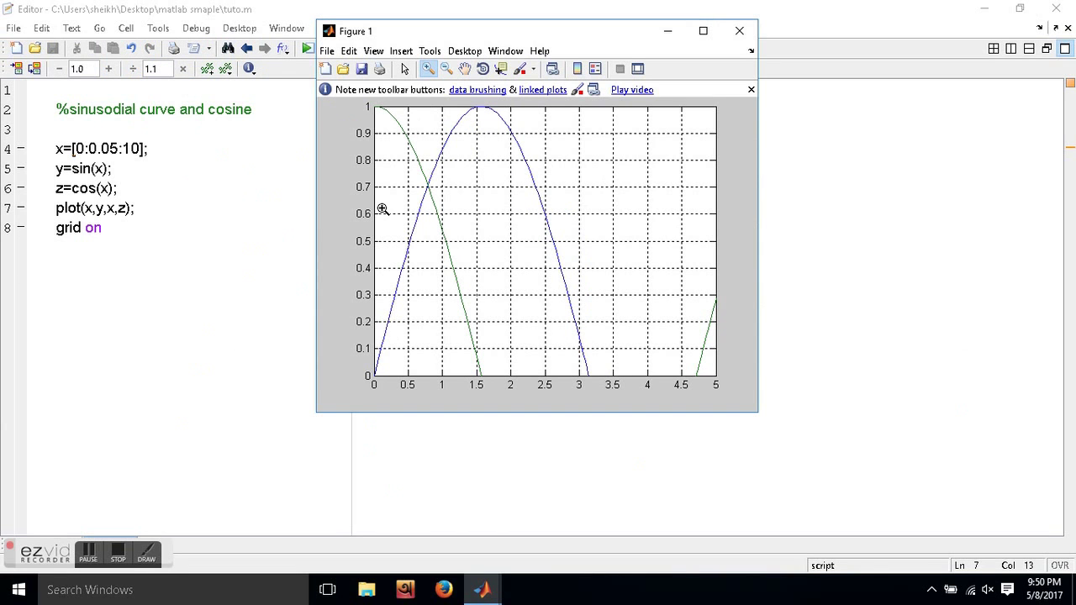
{"action": "left_click", "coordinate": [446, 69]}
{"action": "left_click", "coordinate": [437, 202]}
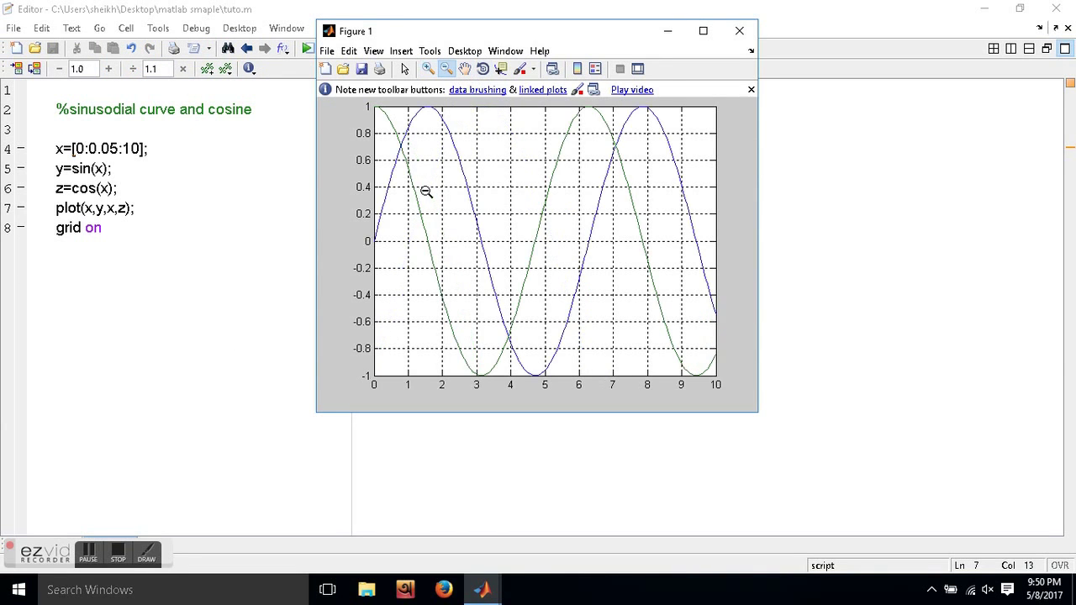
{"action": "left_click", "coordinate": [404, 69]}
{"action": "left_click", "coordinate": [347, 295]}
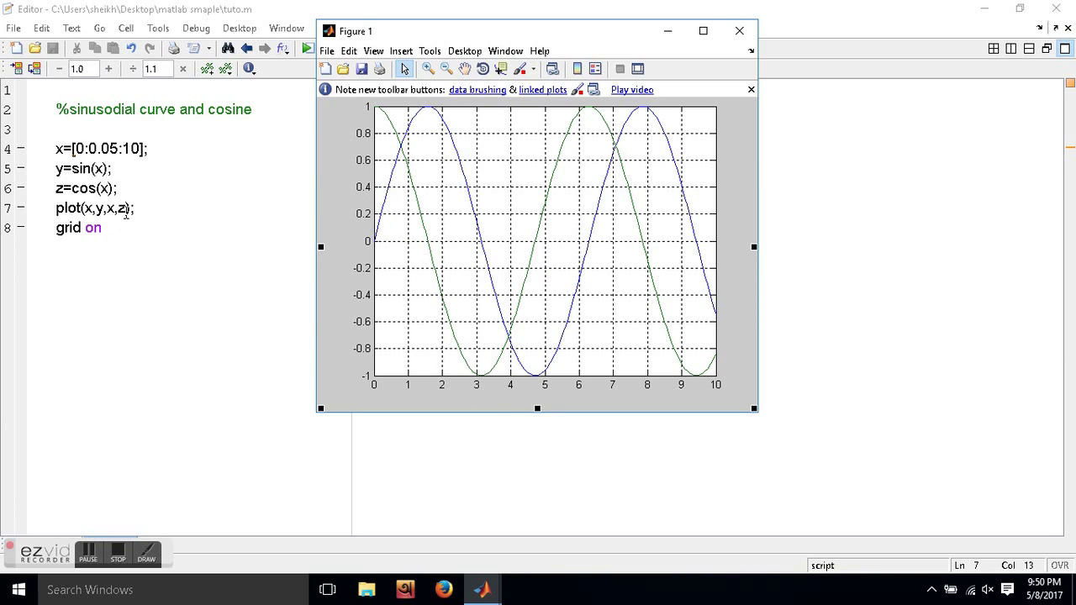
{"action": "left_click", "coordinate": [126, 210]}
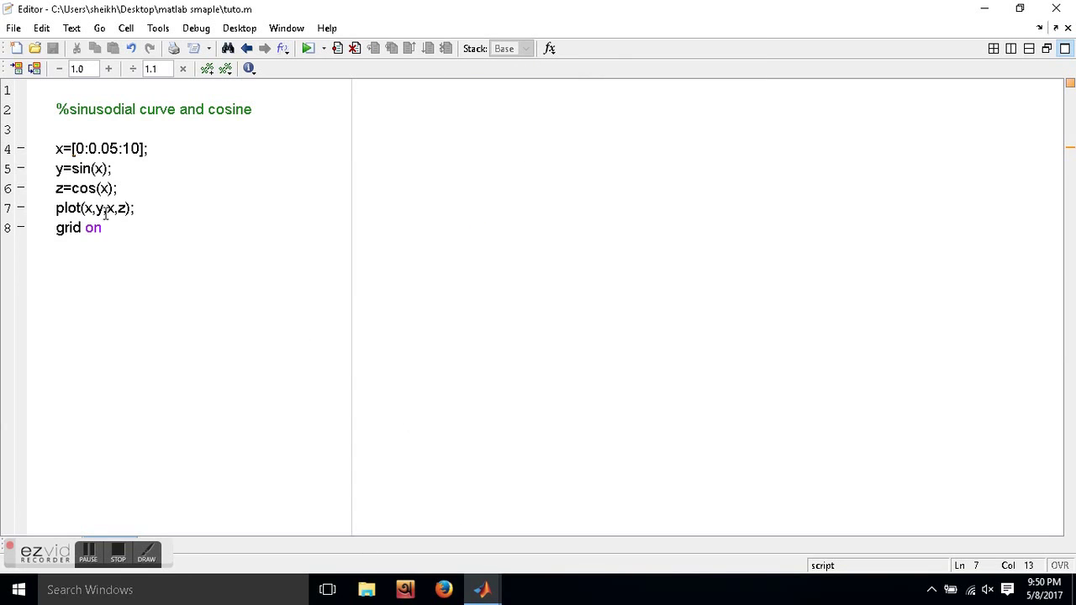
- Style the cosine with '.-', making plot(x,y,x,z,'.-'), and view the rerun figure
{"action": "type", "text": ","}
{"action": "type", "text": "'"}
{"action": "type", "text": "."}
{"action": "type", "text": "-"}
{"action": "type", "text": "'"}
{"action": "left_click", "coordinate": [308, 49]}
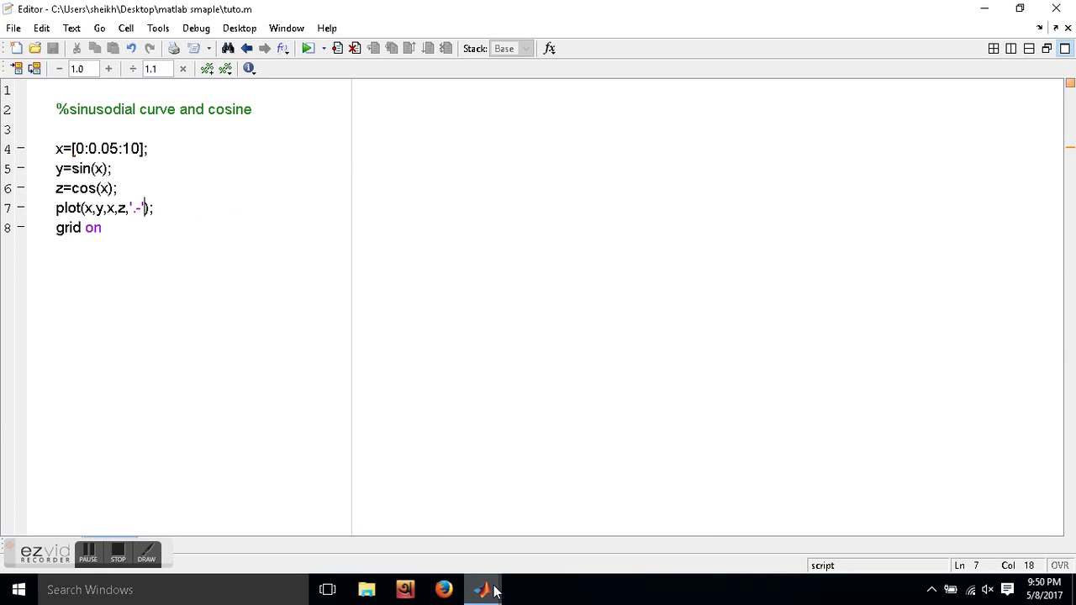
{"action": "mouse_move", "coordinate": [481, 589]}
{"action": "left_click", "coordinate": [634, 526]}
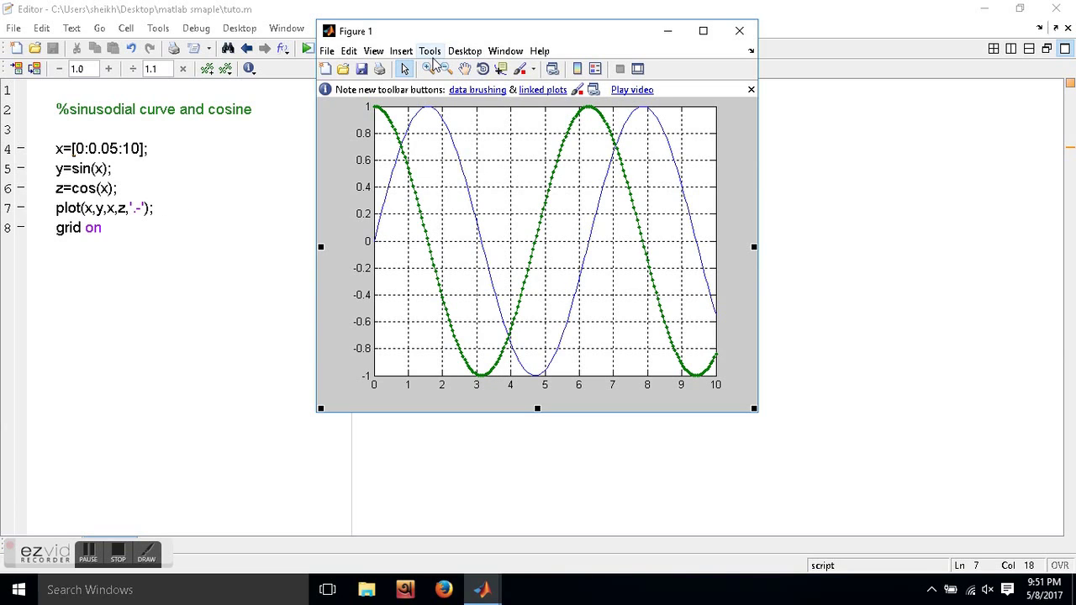
{"action": "left_click", "coordinate": [428, 69]}
{"action": "left_click", "coordinate": [411, 194]}
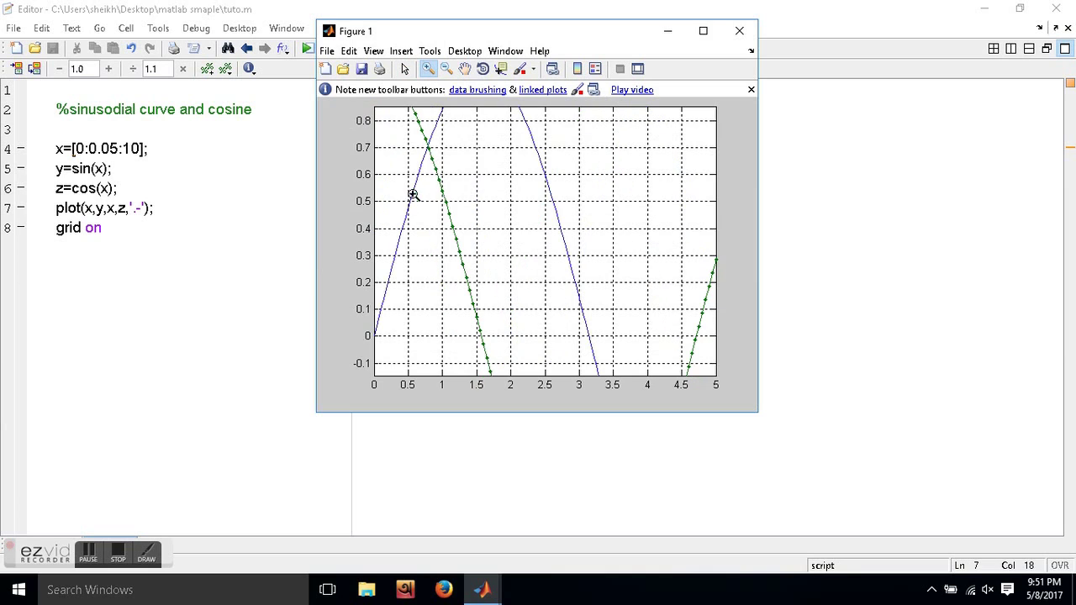
{"action": "left_click", "coordinate": [468, 246]}
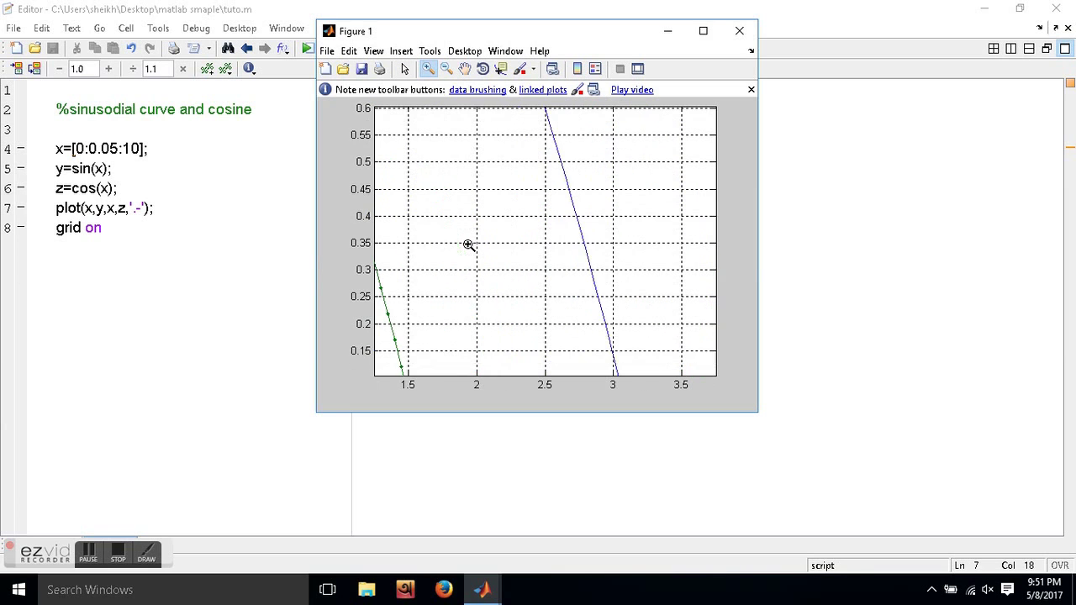
{"action": "double_click", "coordinate": [440, 125]}
{"action": "left_click", "coordinate": [384, 123]}
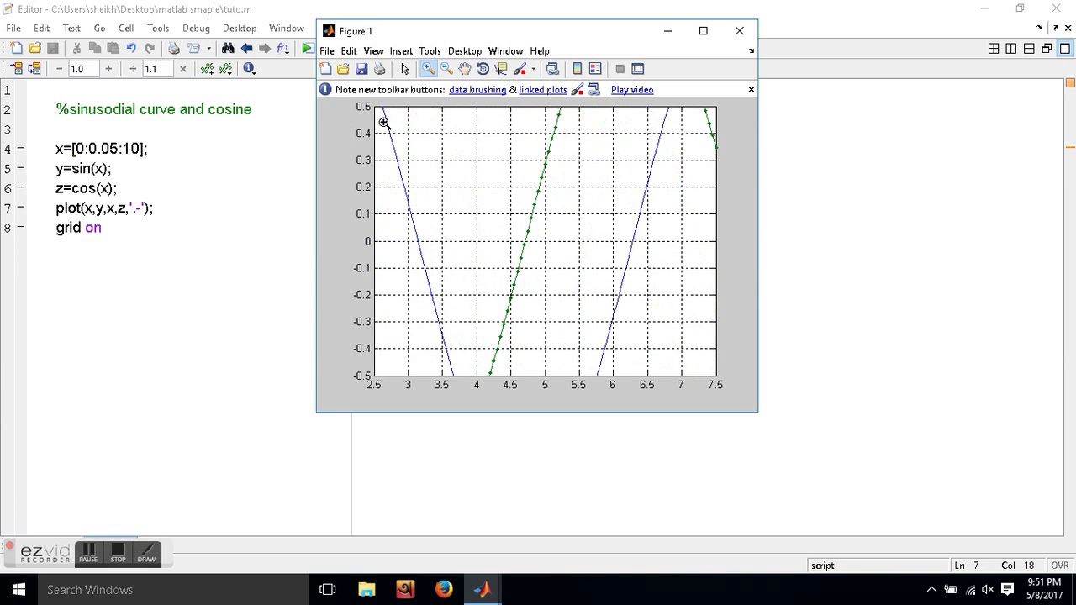
{"action": "double_click", "coordinate": [407, 167]}
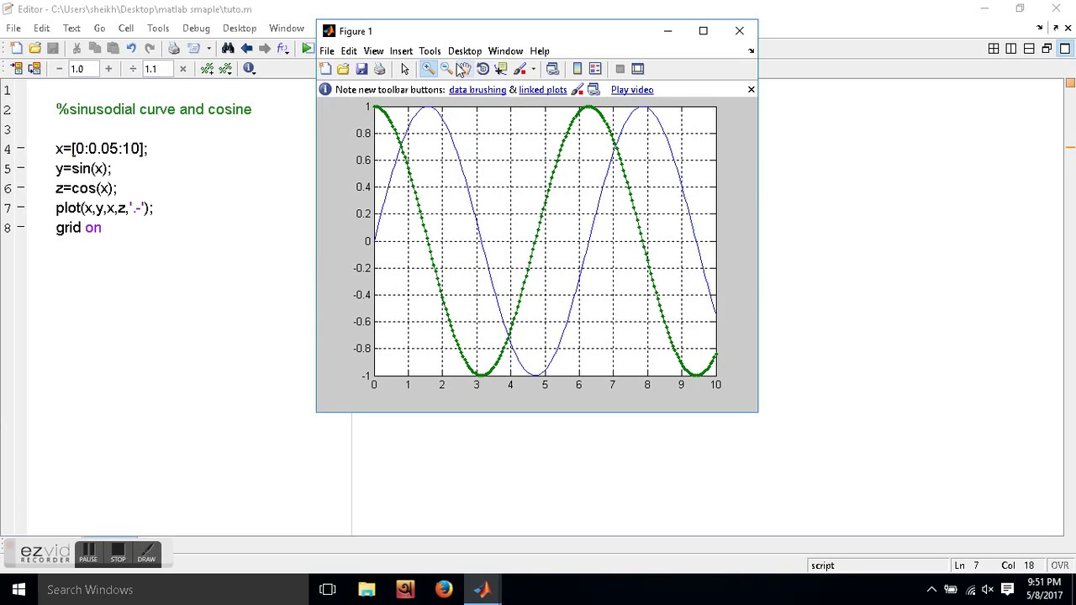
{"action": "left_click", "coordinate": [448, 69]}
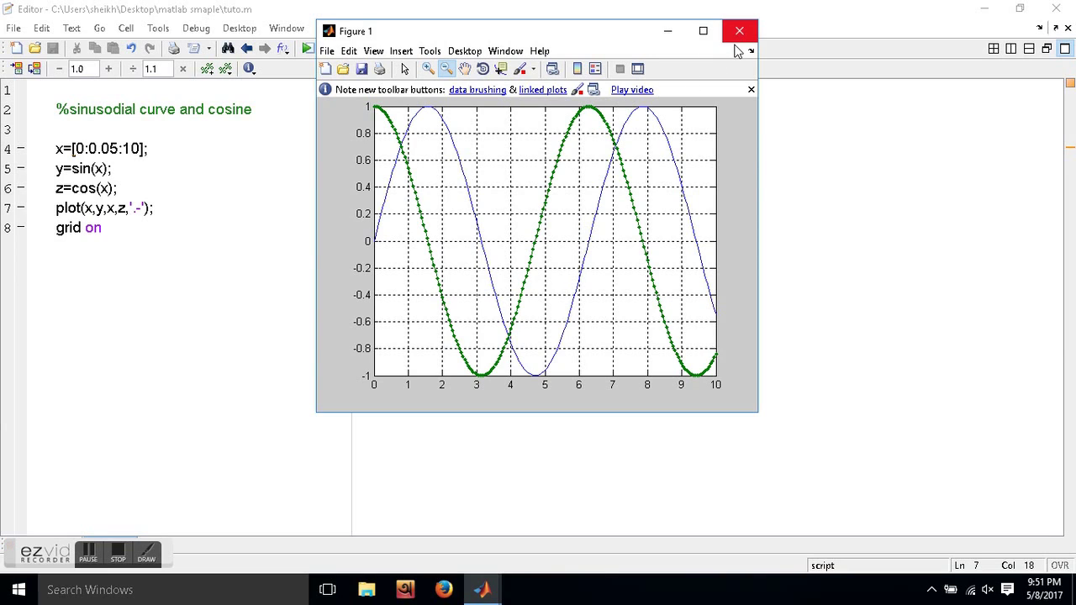
- Close Figure 1 and return to the main MATLAB window showing the finished sine-and-cosine script
{"action": "left_click", "coordinate": [747, 38]}
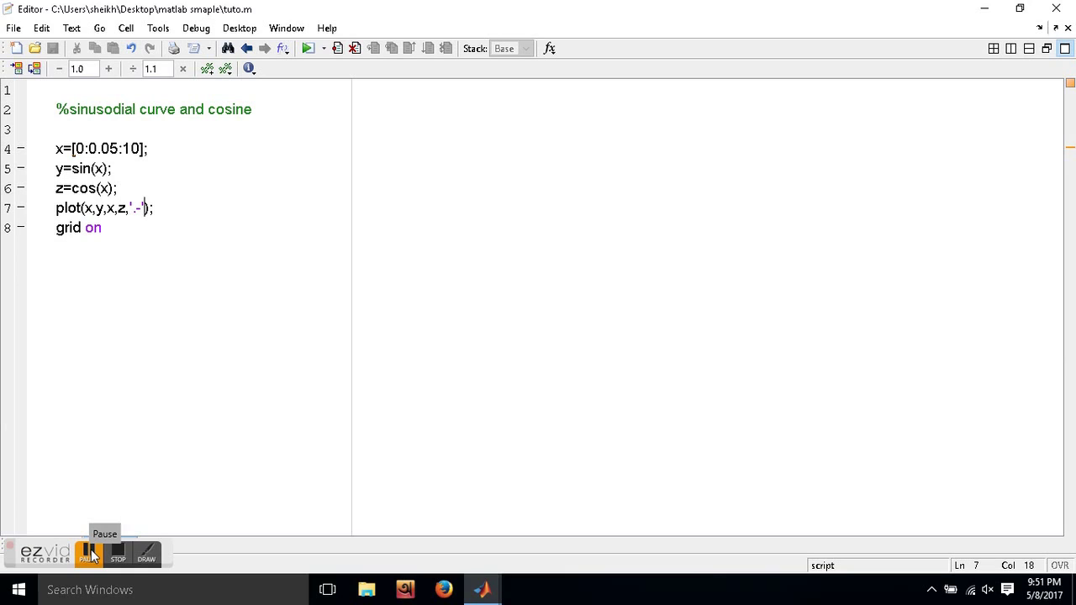
{"action": "left_click", "coordinate": [89, 556]}
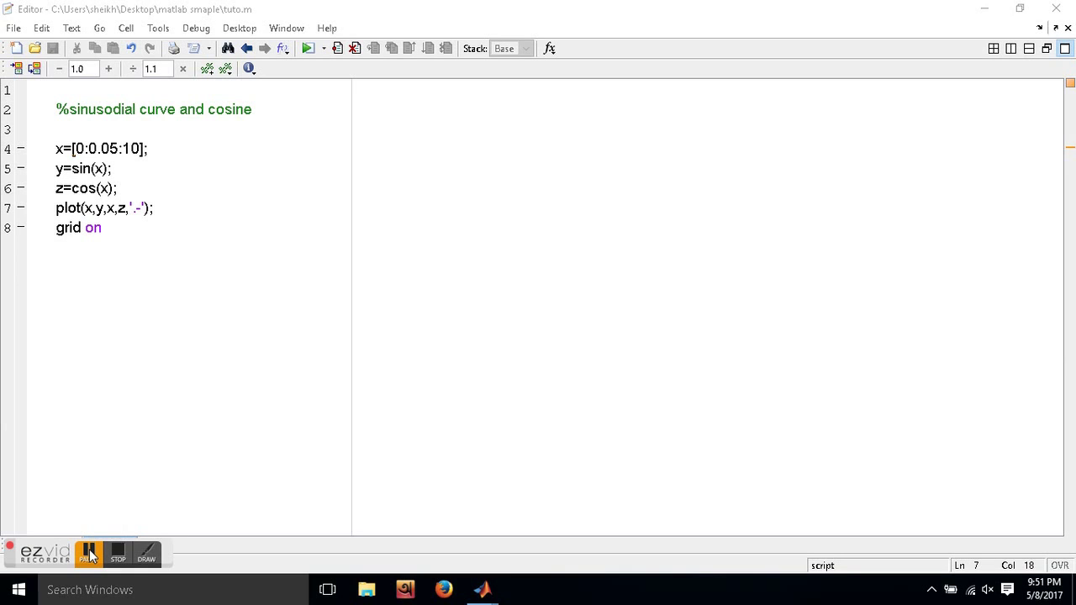